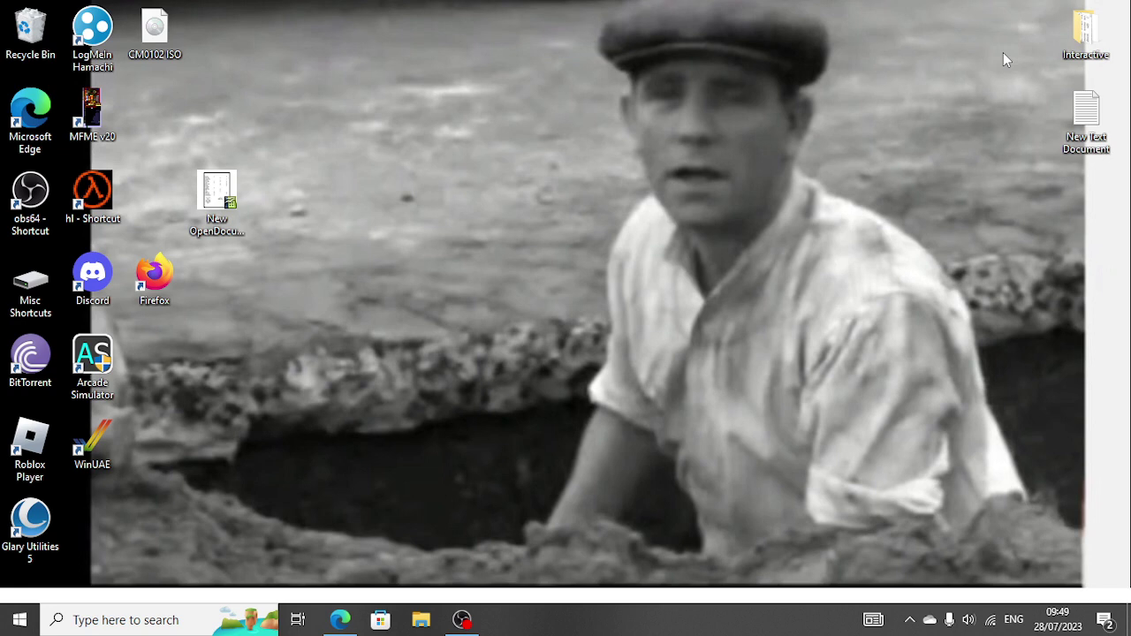
- Mount the CM0102 ISO disc image from the desktop so its drive opens in File Explorer
{"action": "left_click_drag", "start_coordinate": [155, 29], "coordinate": [146, 57]}
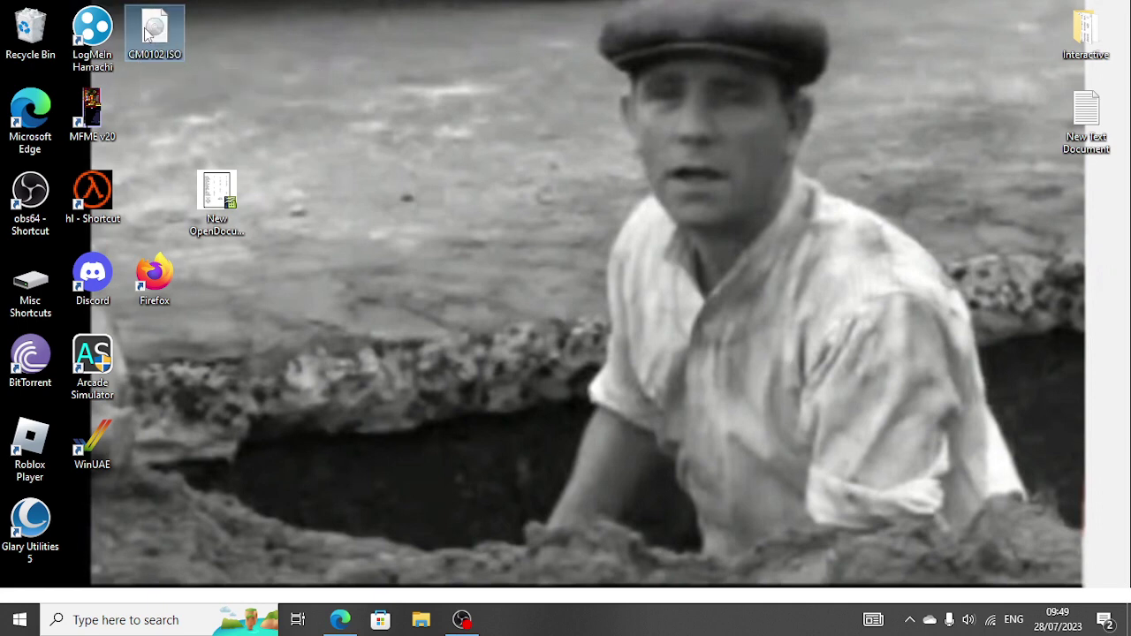
{"action": "right_click", "coordinate": [147, 33]}
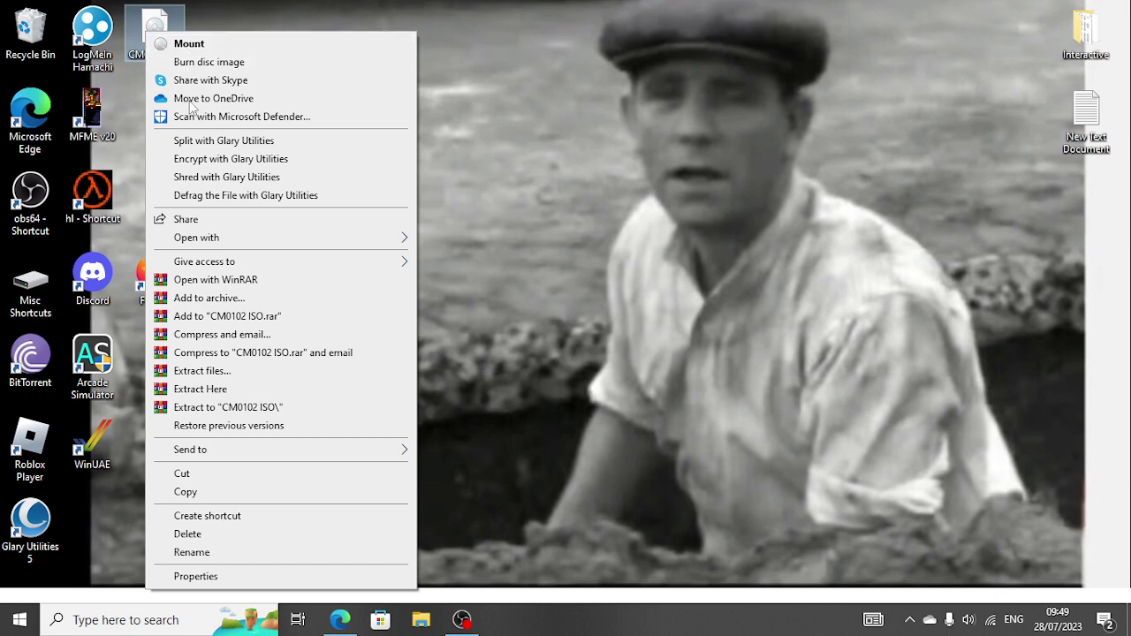
{"action": "mouse_move", "coordinate": [221, 242]}
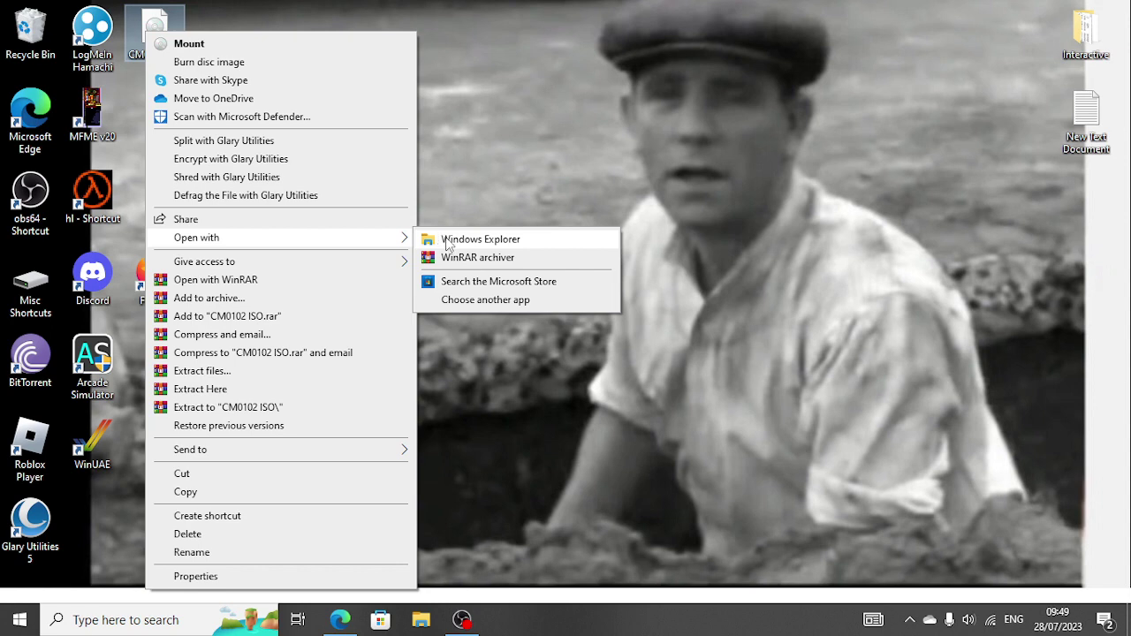
{"action": "left_click", "coordinate": [555, 31]}
{"action": "double_click", "coordinate": [153, 34]}
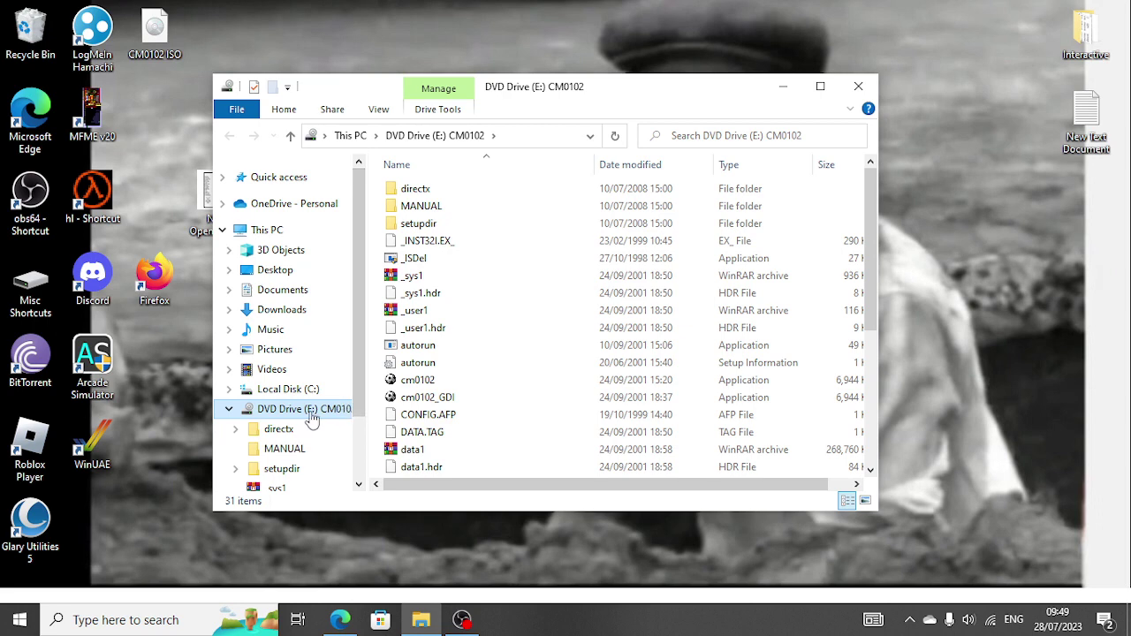
- Look through the folders and files on the mounted CM0102 disc, and close its window
{"action": "scroll", "coordinate": [278, 426], "scroll_direction": "down", "scroll_amount": 2}
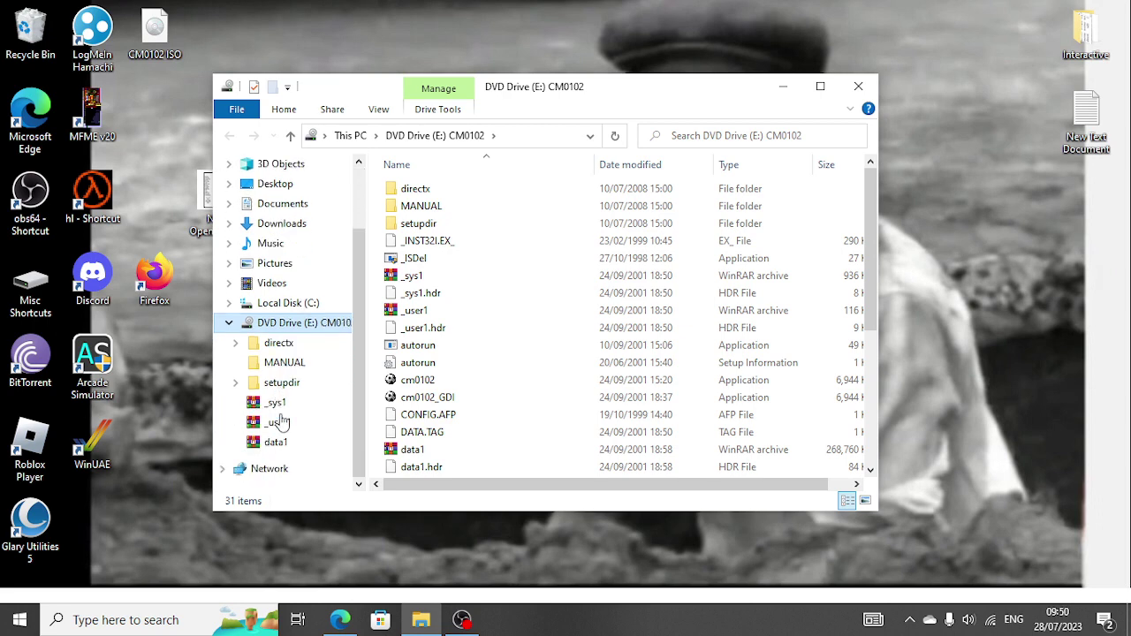
{"action": "left_click", "coordinate": [233, 323]}
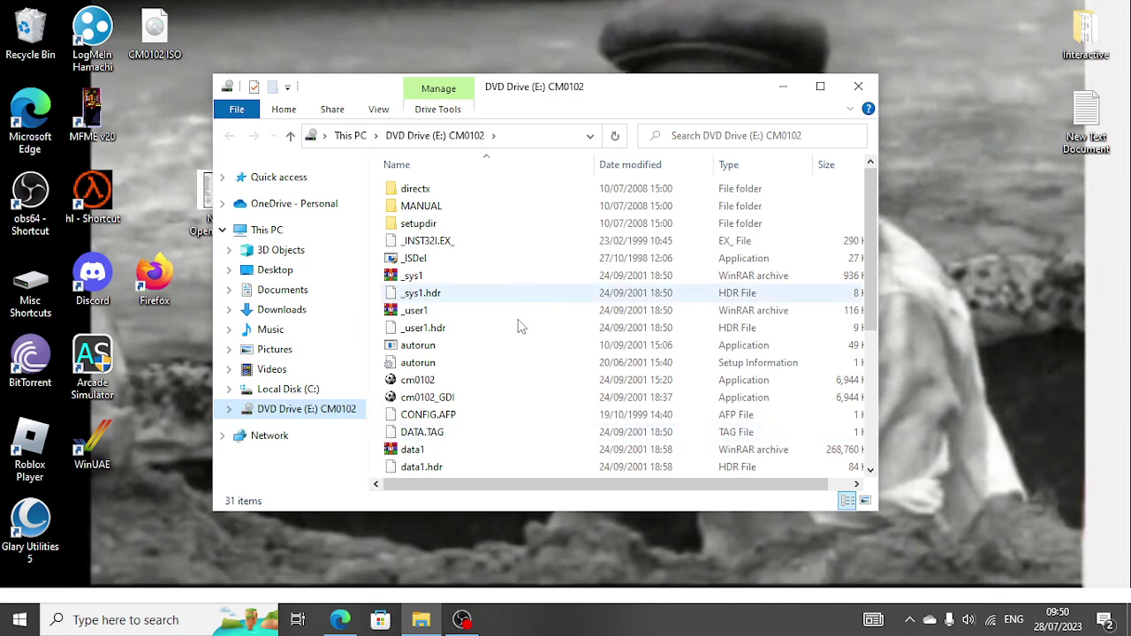
{"action": "scroll", "coordinate": [506, 321], "scroll_direction": "down", "scroll_amount": 5}
{"action": "scroll", "coordinate": [498, 329], "scroll_direction": "up", "scroll_amount": 5}
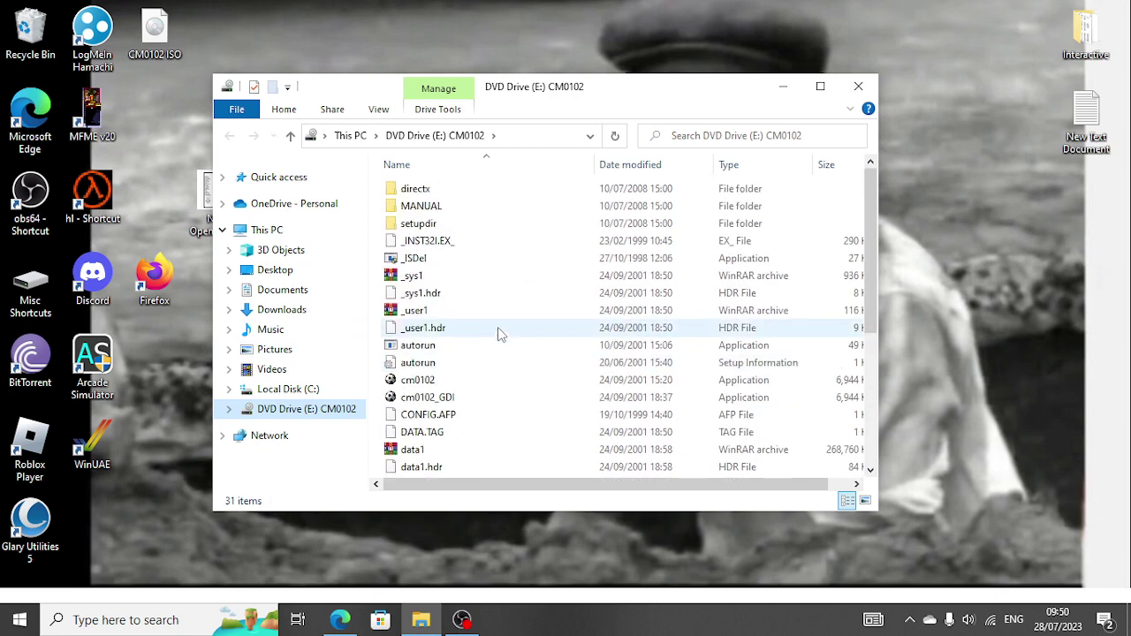
{"action": "scroll", "coordinate": [500, 334], "scroll_direction": "down", "scroll_amount": 5}
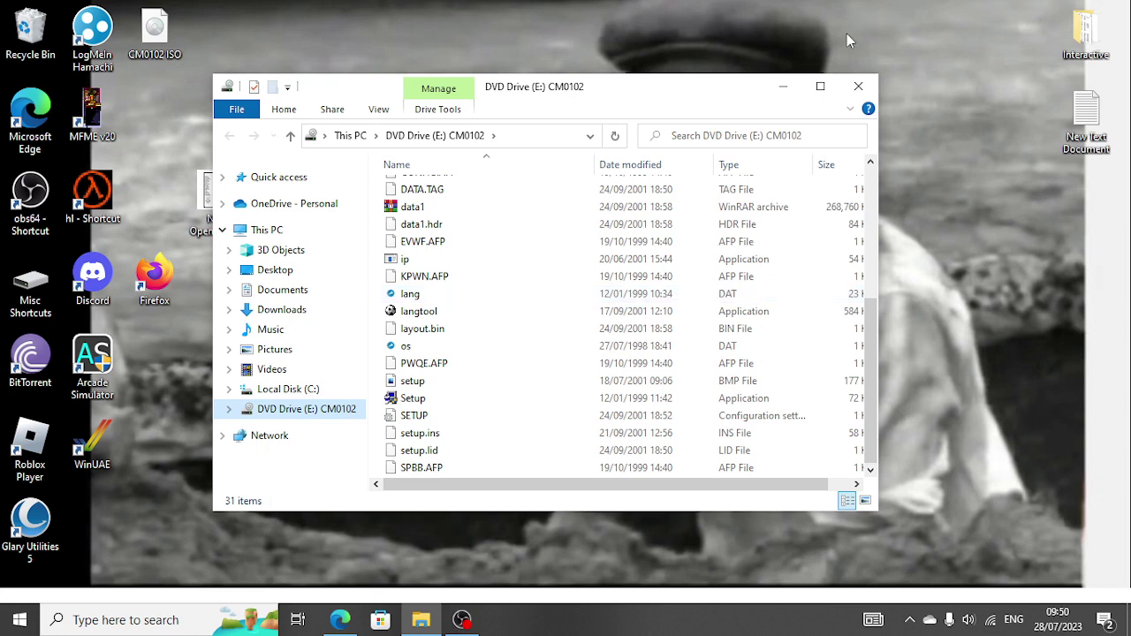
{"action": "left_click", "coordinate": [858, 86]}
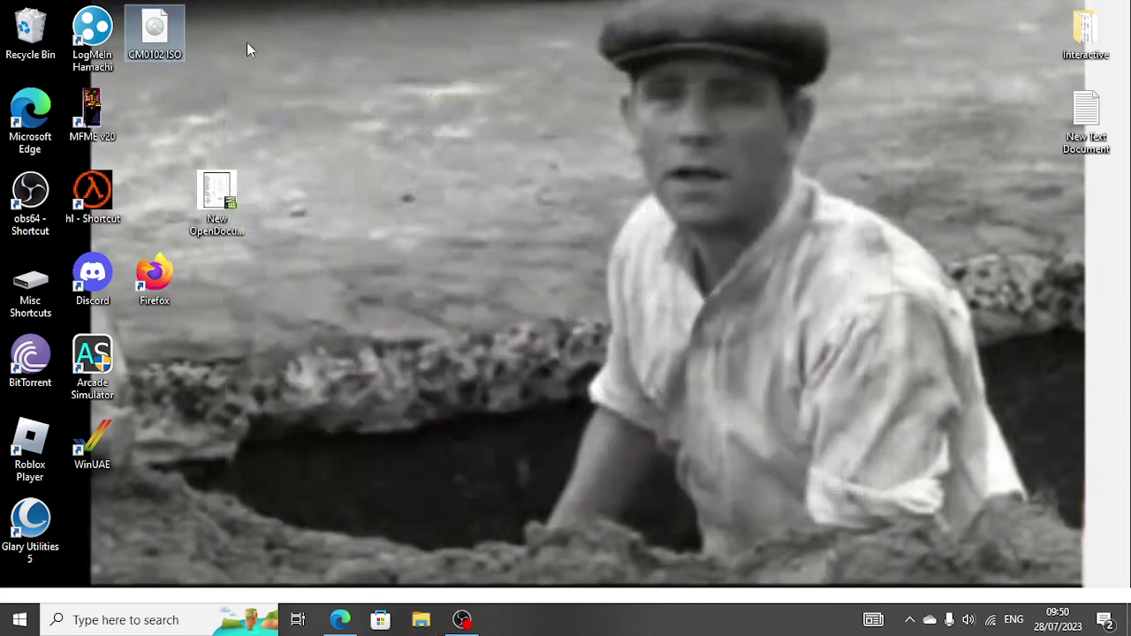
- Use Mount on the CM0102 ISO image again and eject its DVD drive
{"action": "right_click", "coordinate": [144, 33]}
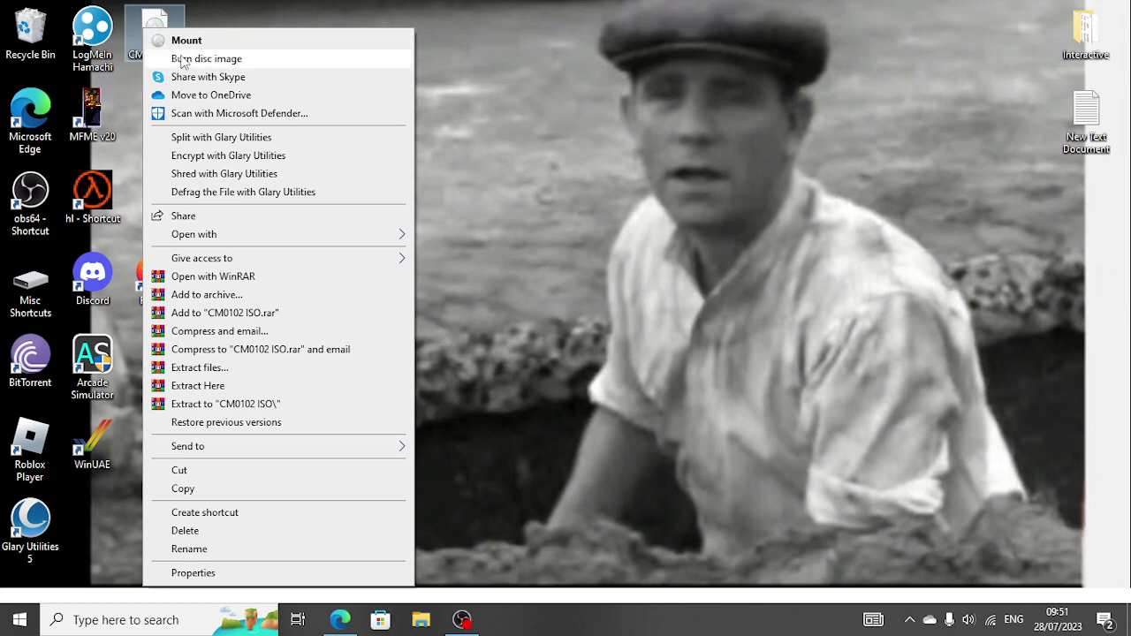
{"action": "left_click", "coordinate": [221, 40]}
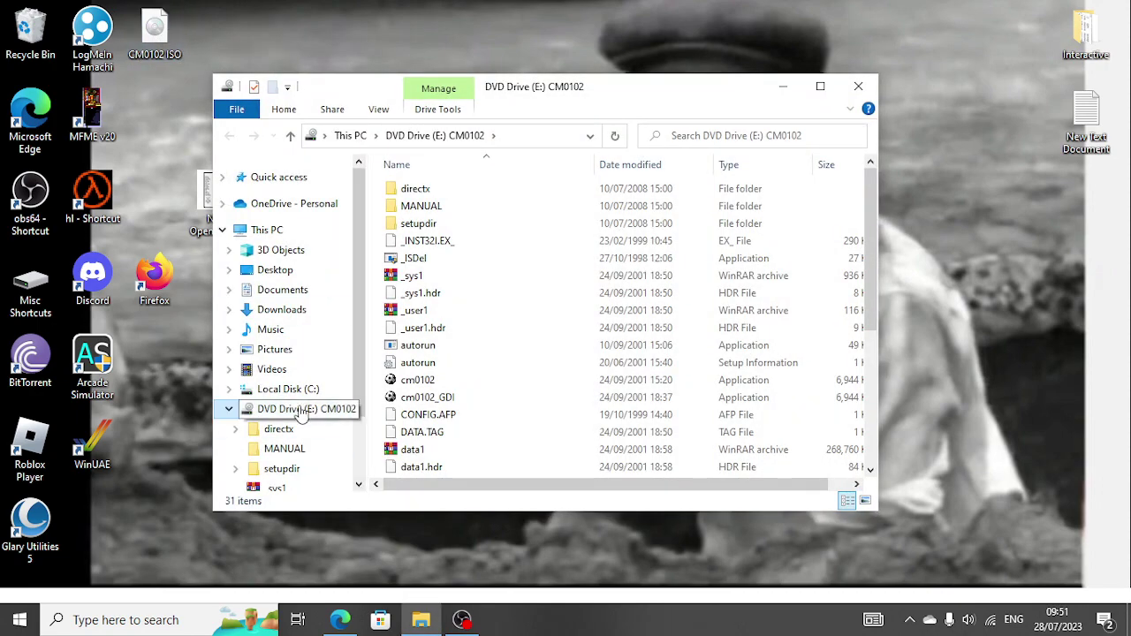
{"action": "right_click", "coordinate": [292, 415]}
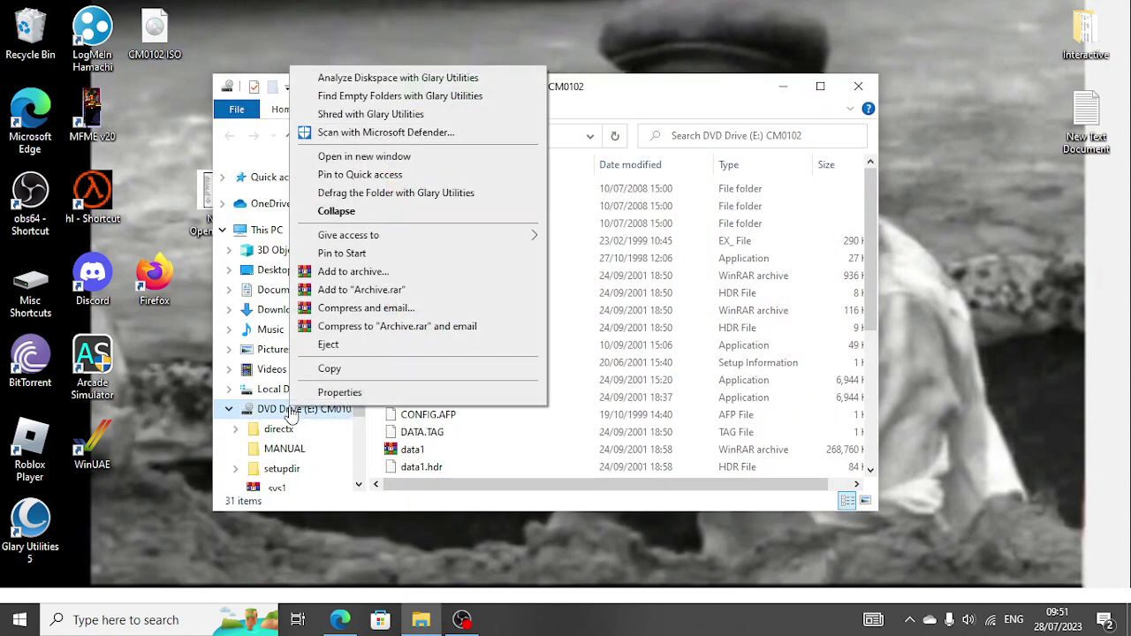
{"action": "left_click", "coordinate": [329, 344]}
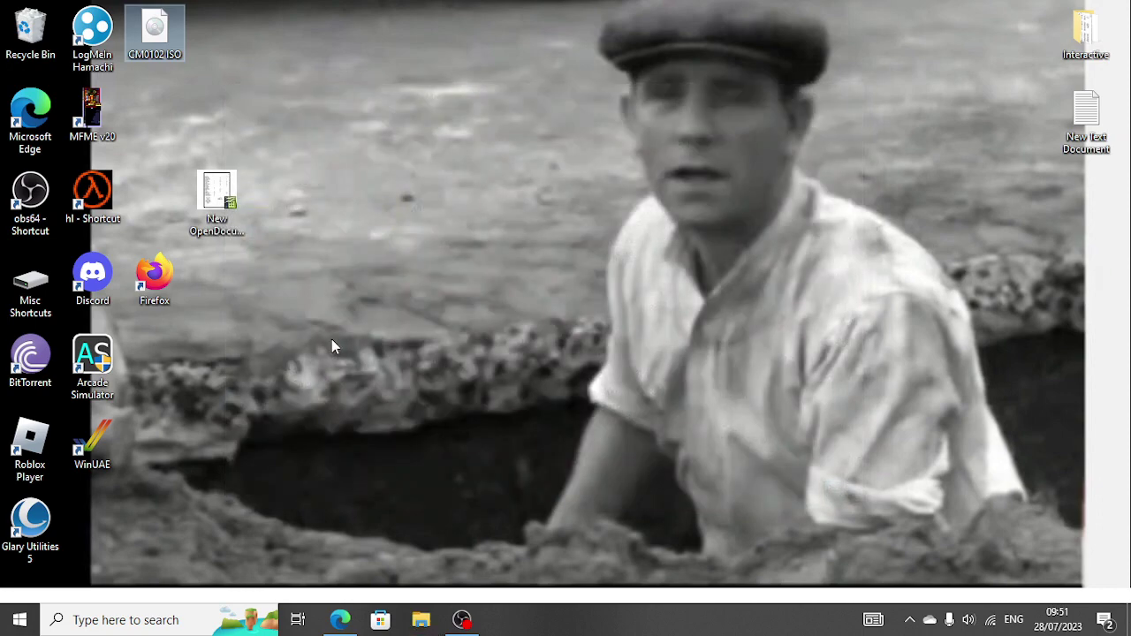
- Mount the CM0102 ISO image and run the Setup application from its drive
{"action": "double_click", "coordinate": [150, 35]}
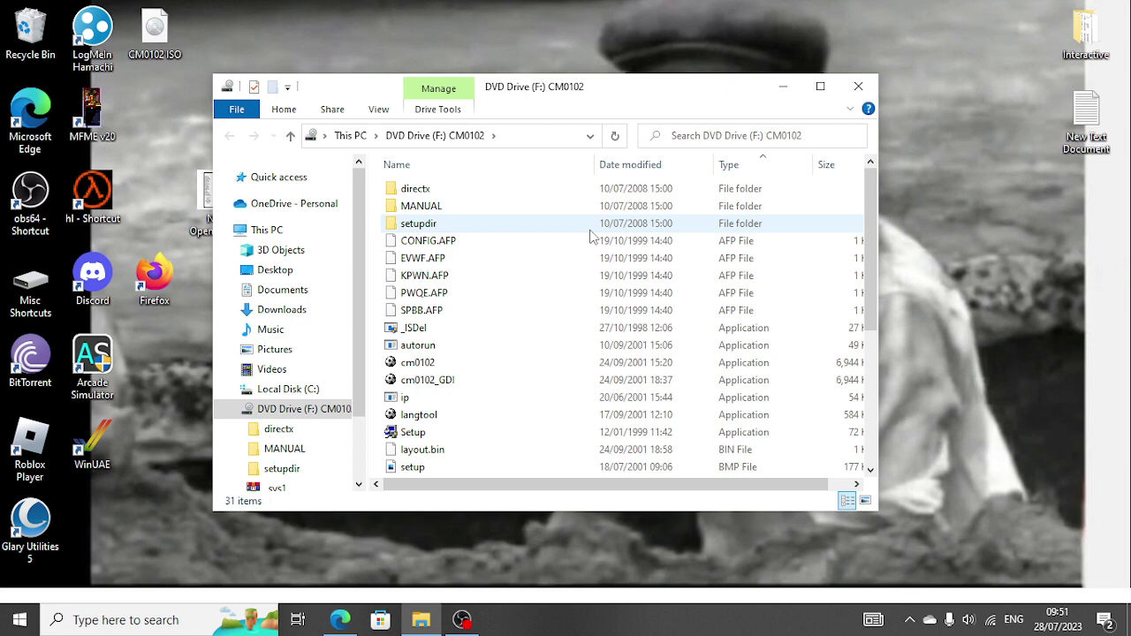
{"action": "left_click", "coordinate": [415, 436]}
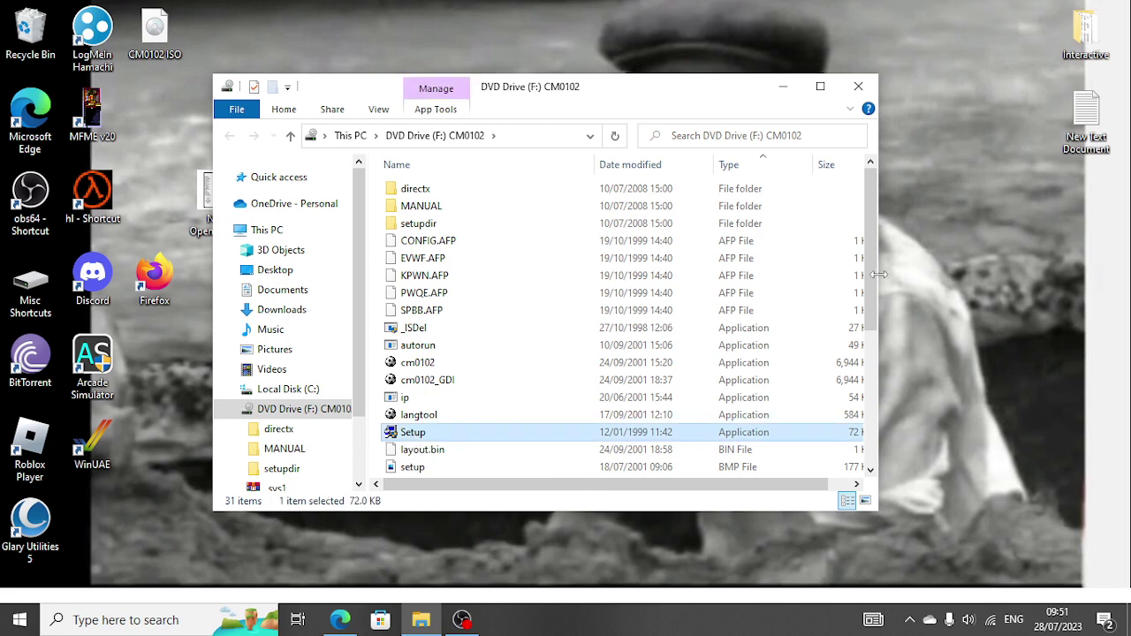
{"action": "left_click_drag", "start_coordinate": [870, 281], "coordinate": [852, 195]}
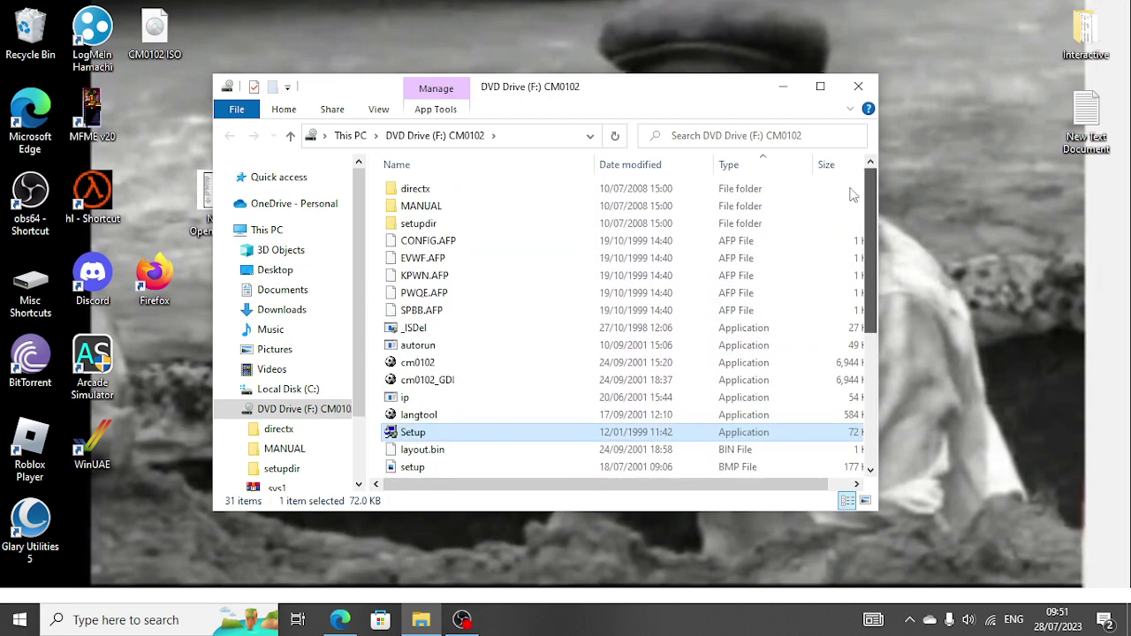
{"action": "left_click", "coordinate": [415, 369]}
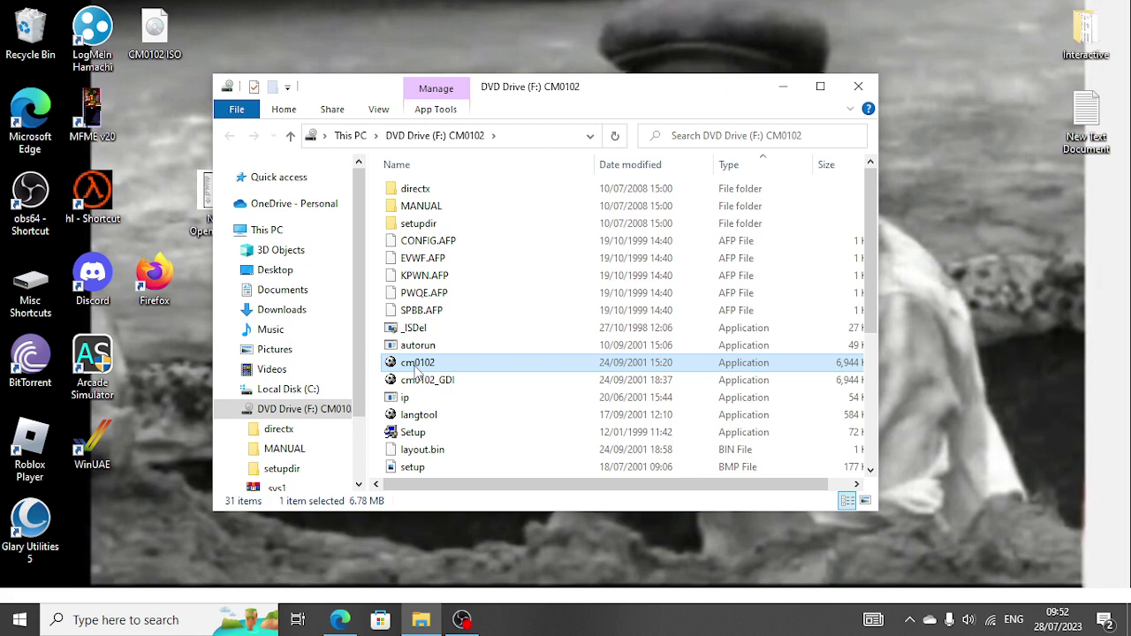
{"action": "left_click", "coordinate": [414, 441]}
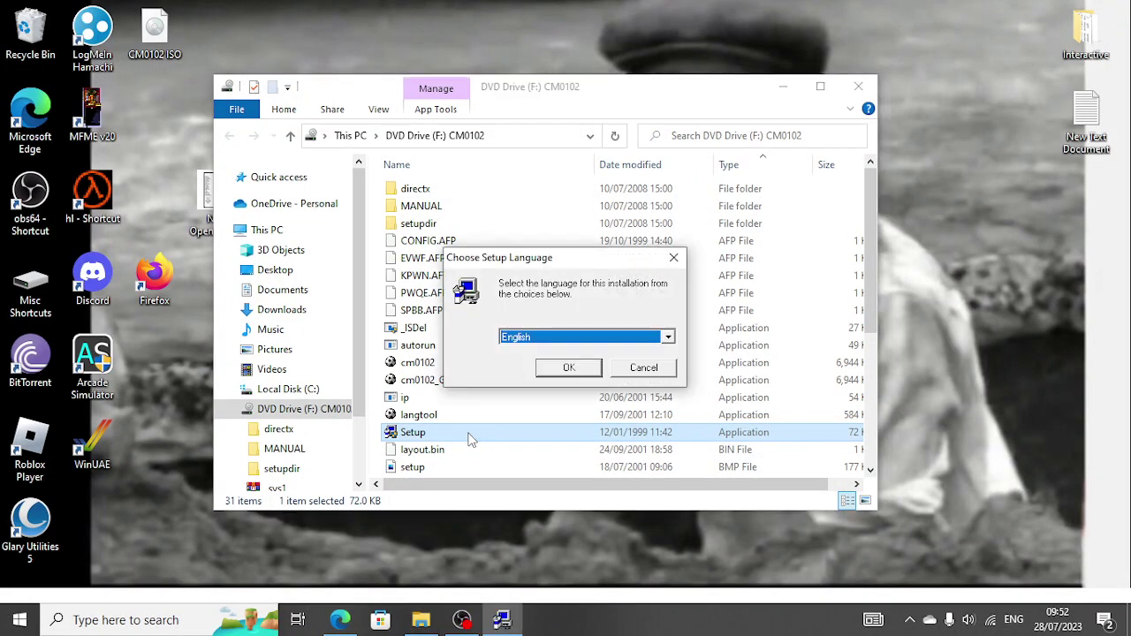
- Proceed with the setup in English, accepting the license agreement and the default destination folder
{"action": "left_click", "coordinate": [567, 369]}
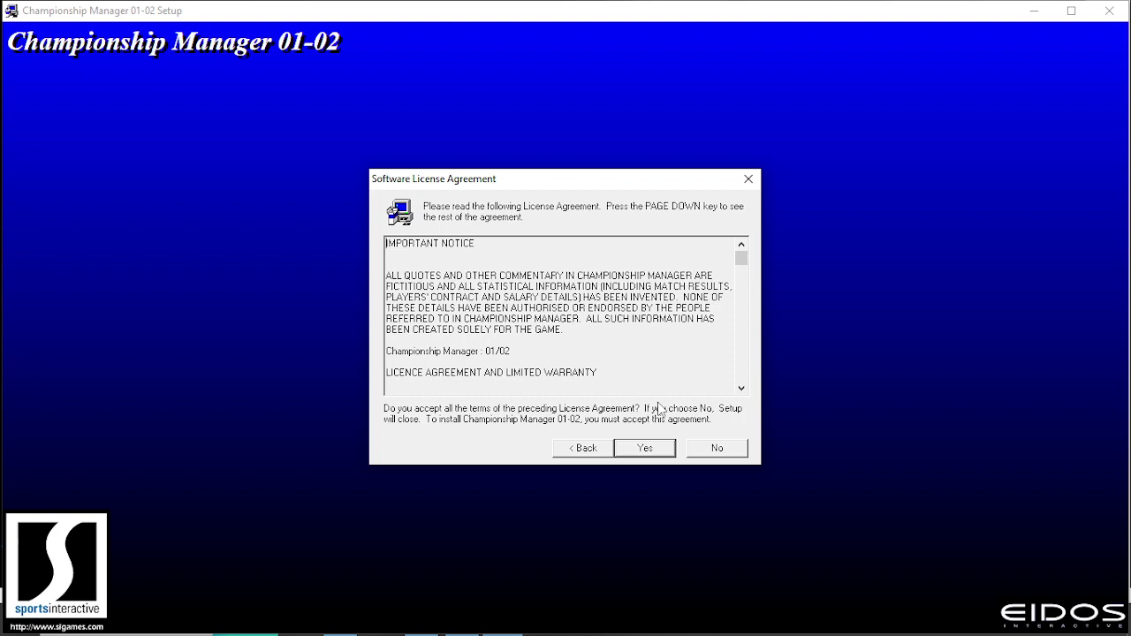
{"action": "left_click", "coordinate": [650, 452]}
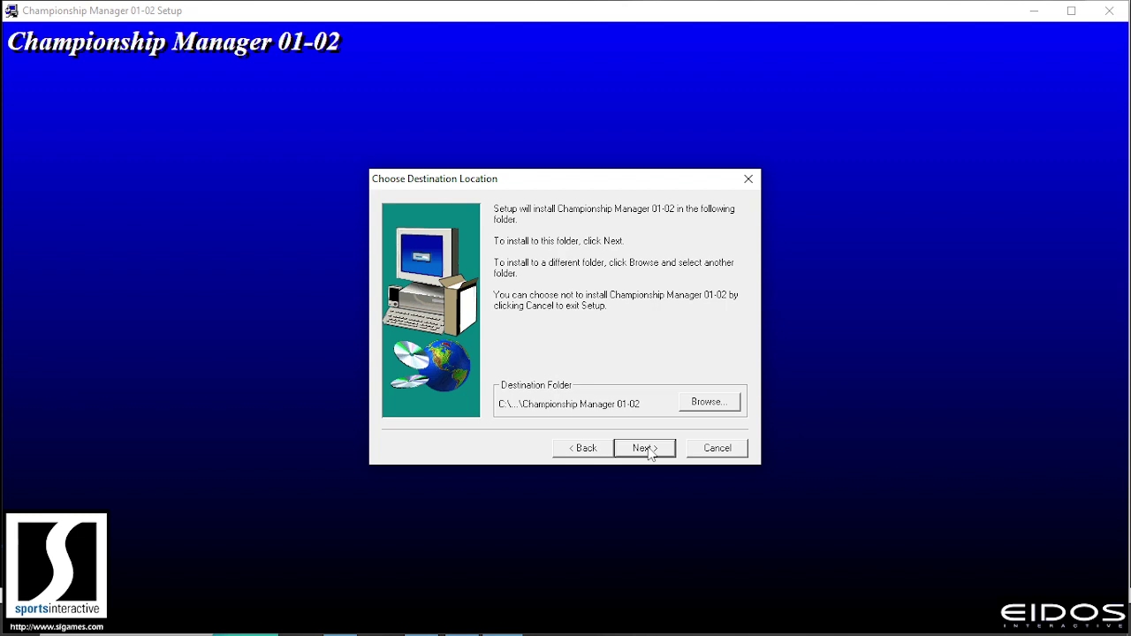
{"action": "left_click", "coordinate": [645, 448]}
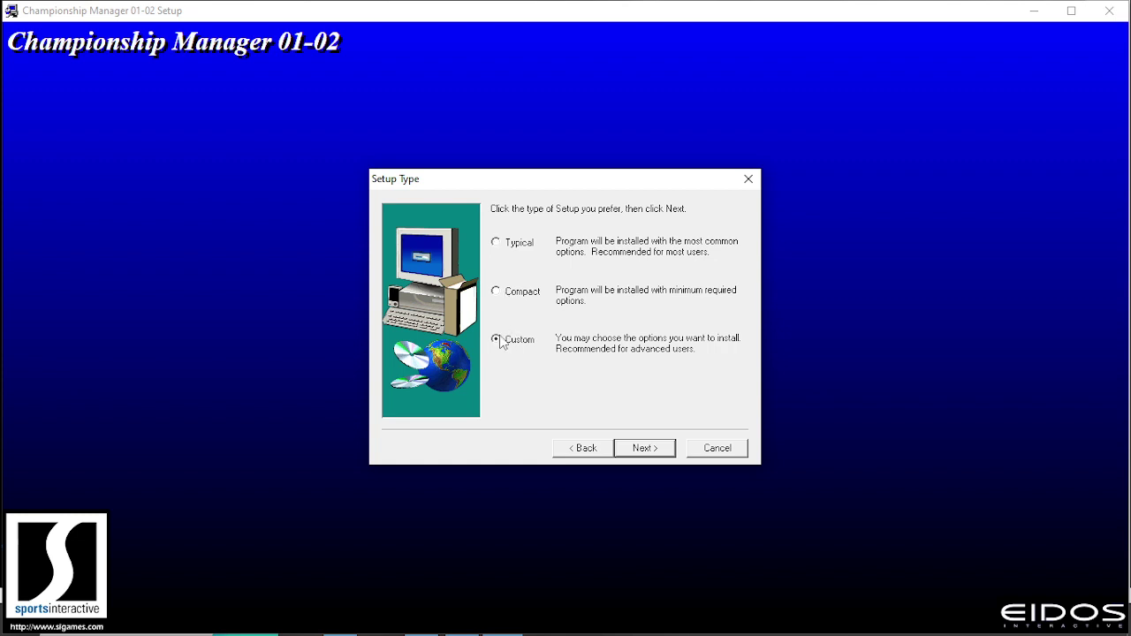
- Choose the Custom setup type and exclude the Sounds, History, Picture Tools, Quick Starts and Pictures components
{"action": "left_click", "coordinate": [644, 450]}
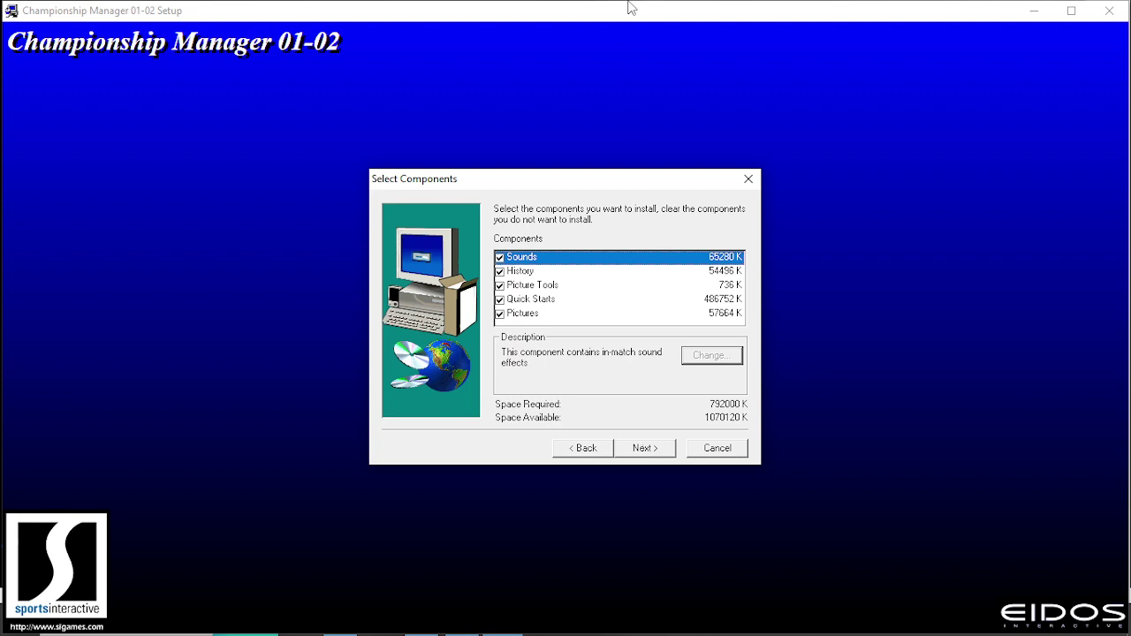
{"action": "left_click", "coordinate": [500, 315]}
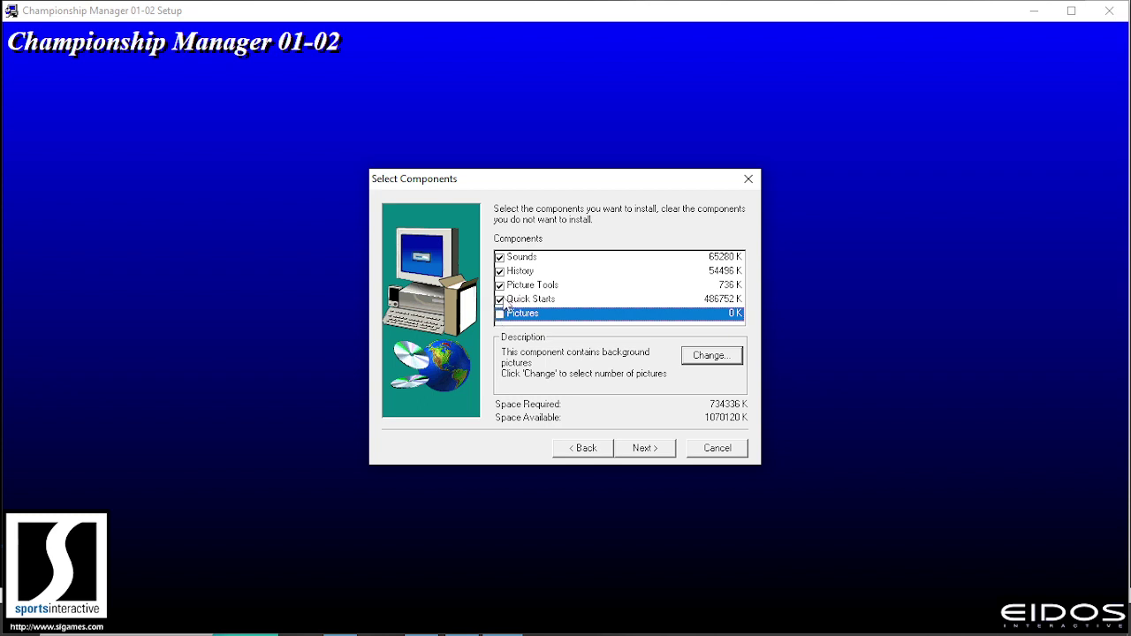
{"action": "left_click", "coordinate": [500, 299]}
{"action": "left_click", "coordinate": [500, 301]}
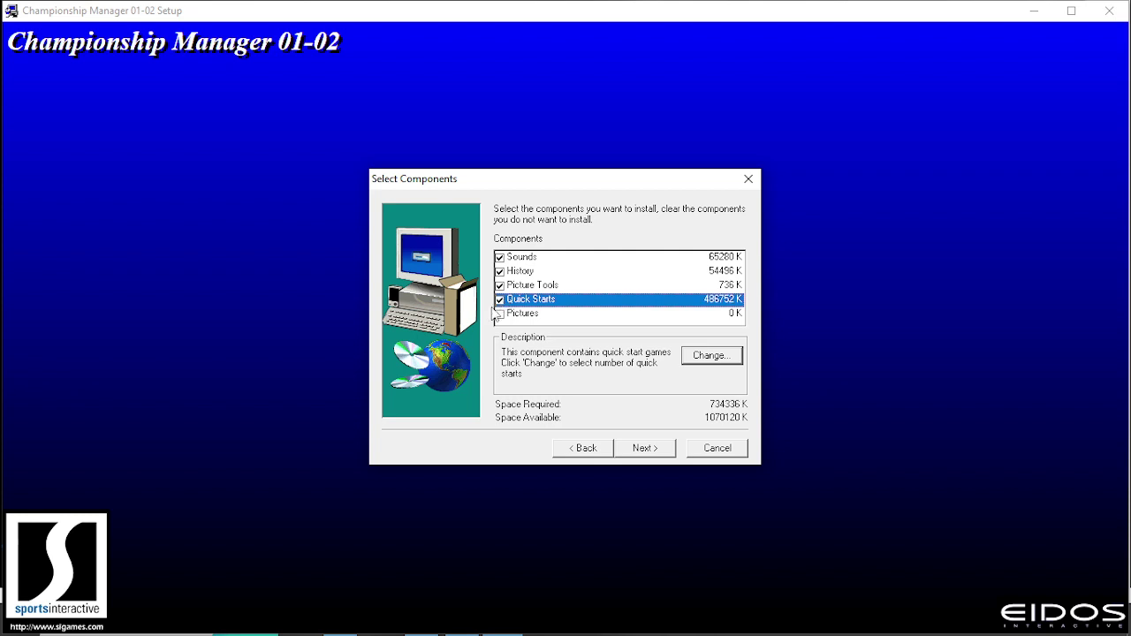
{"action": "left_click", "coordinate": [500, 299]}
{"action": "left_click", "coordinate": [500, 285]}
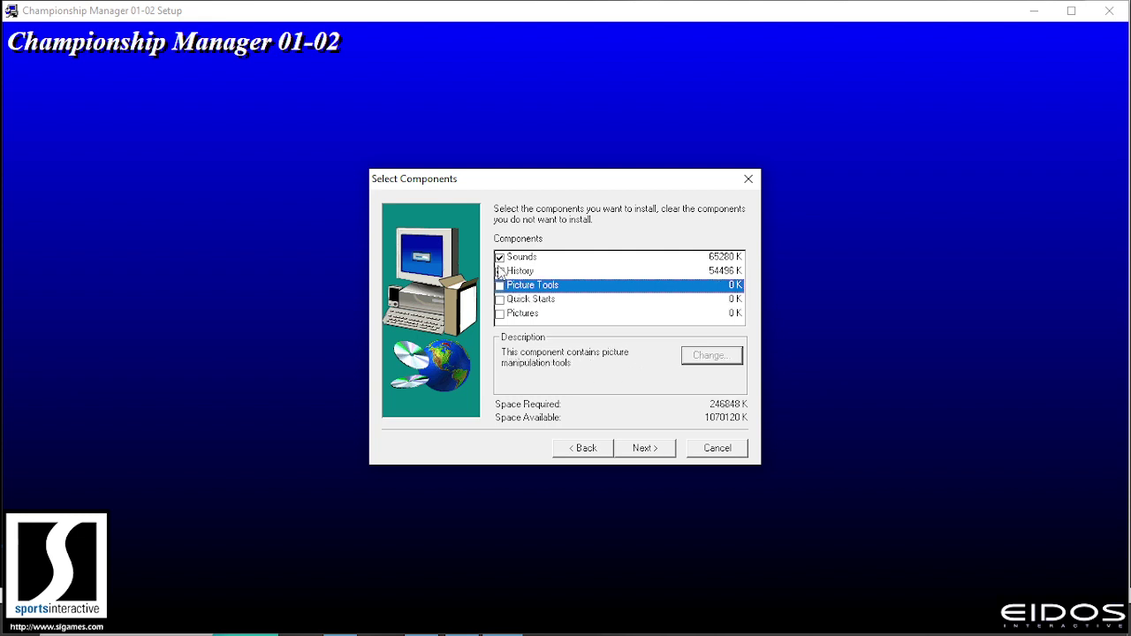
{"action": "left_click", "coordinate": [500, 257]}
{"action": "left_click", "coordinate": [500, 272]}
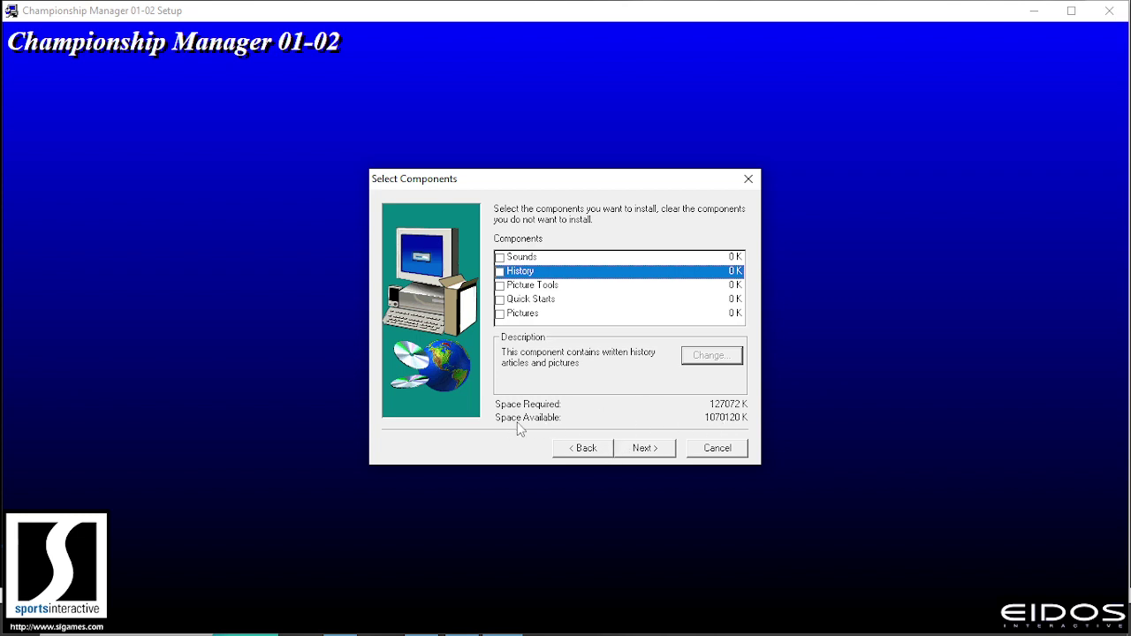
{"action": "left_click", "coordinate": [650, 451]}
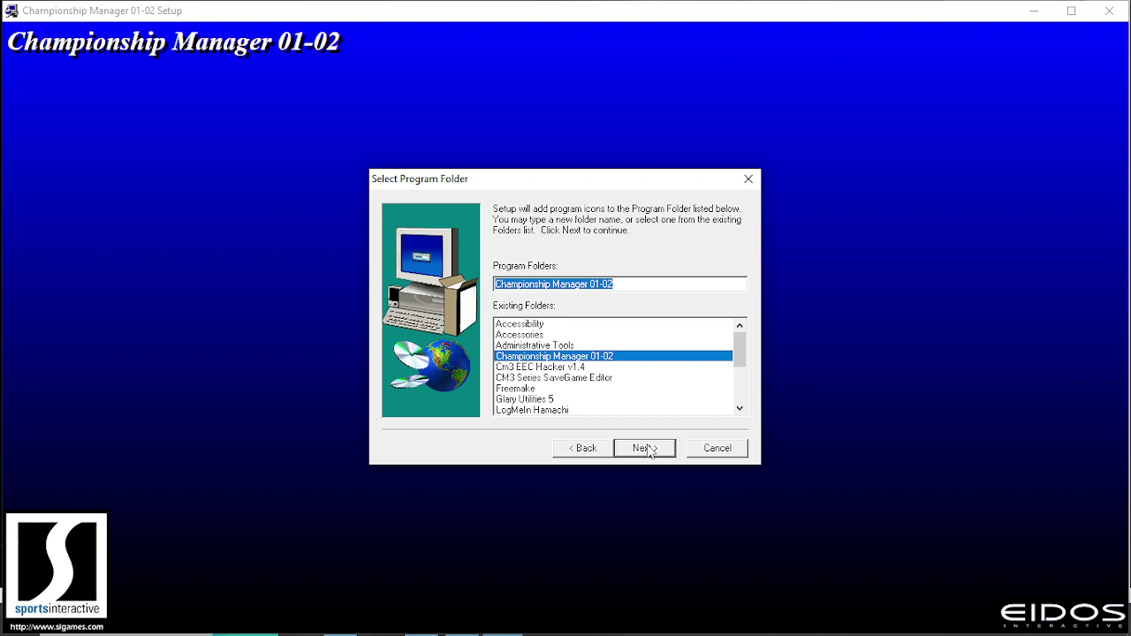
- Install with the Championship Manager 01-02 program folder and no desktop shortcut, and finish setup, closing the readme and the DirectX notice
{"action": "left_click", "coordinate": [648, 449]}
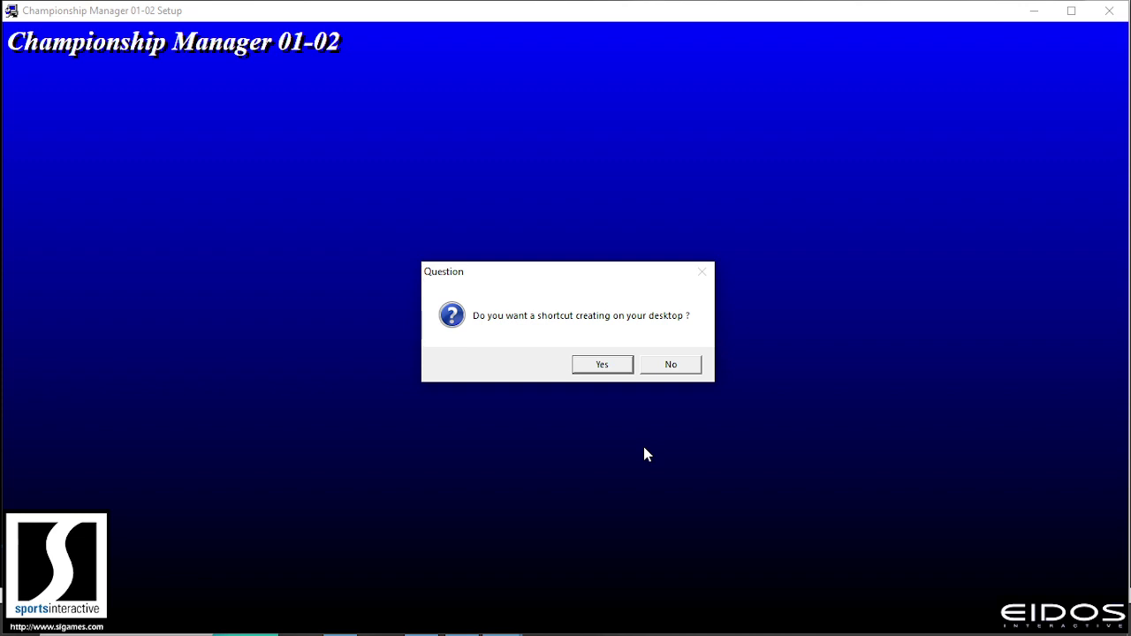
{"action": "left_click", "coordinate": [671, 367]}
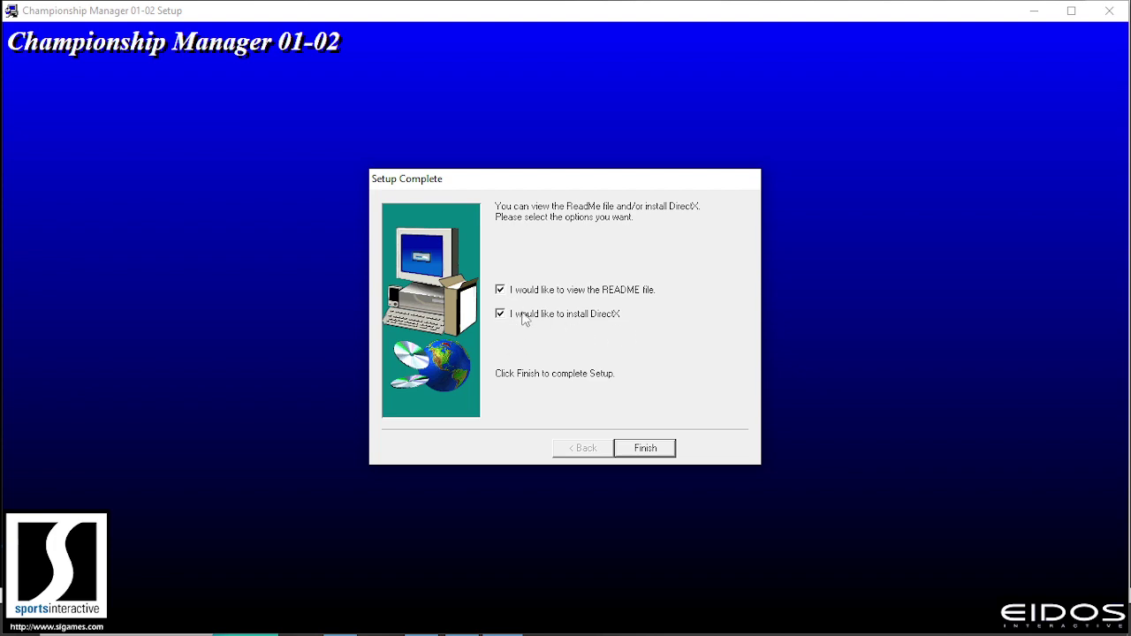
{"action": "left_click", "coordinate": [648, 448]}
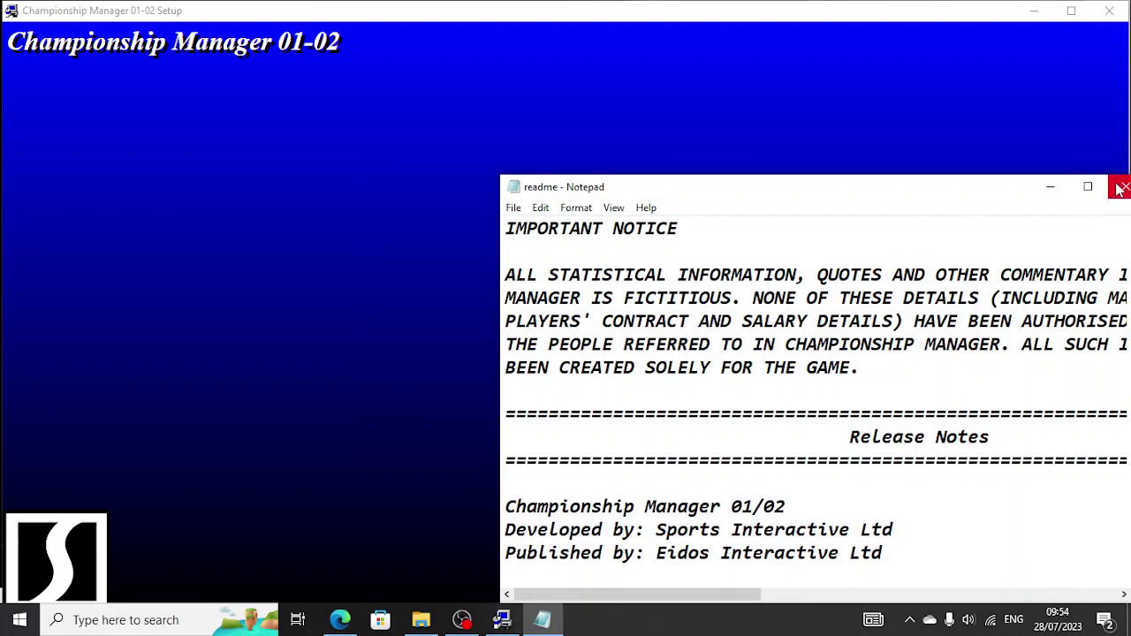
{"action": "left_click", "coordinate": [1119, 186]}
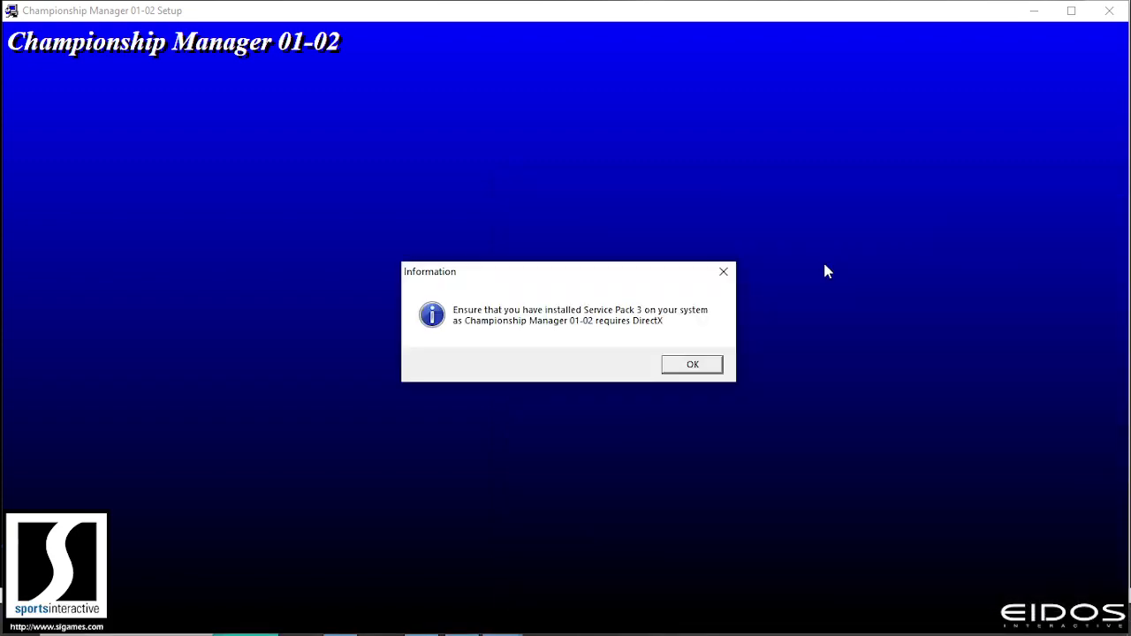
{"action": "left_click", "coordinate": [689, 366]}
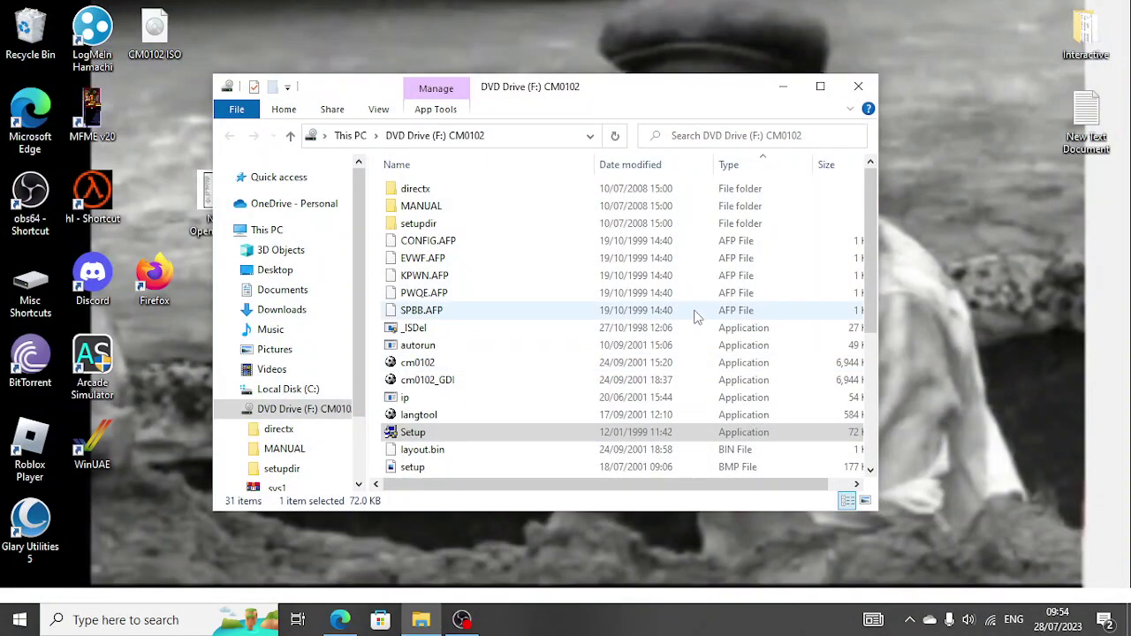
- Close the disc window and open the Championship Manager 01-02 folder in Program Files (x86) on Local Disk (C:)
{"action": "left_click", "coordinate": [856, 87]}
{"action": "left_click", "coordinate": [420, 619]}
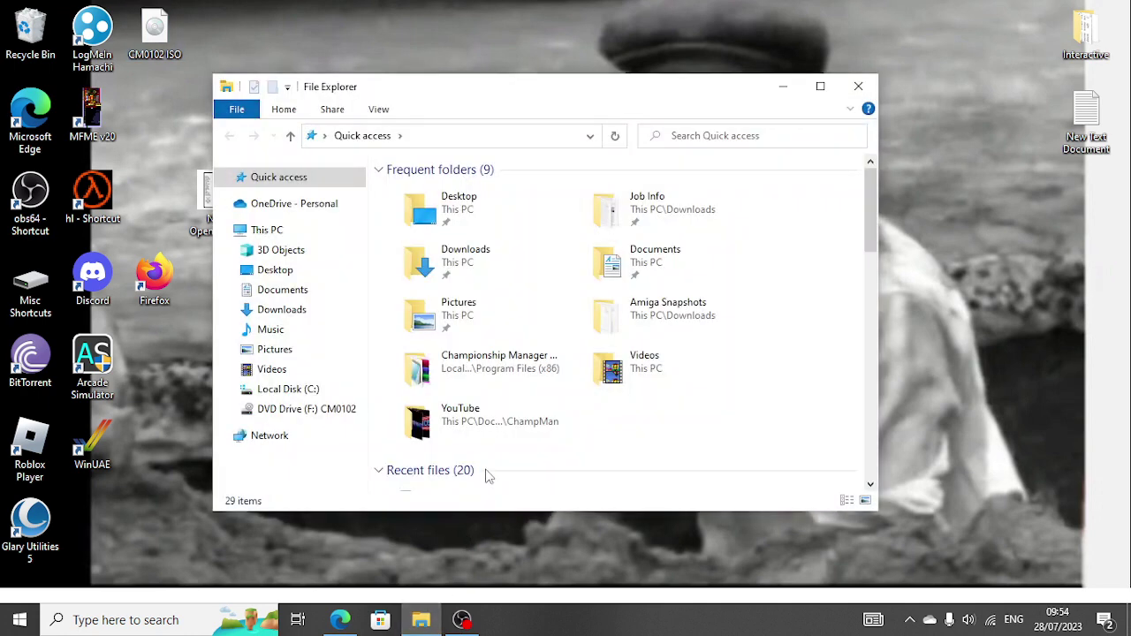
{"action": "left_click", "coordinate": [296, 390]}
{"action": "left_click", "coordinate": [430, 259]}
{"action": "double_click", "coordinate": [430, 260]}
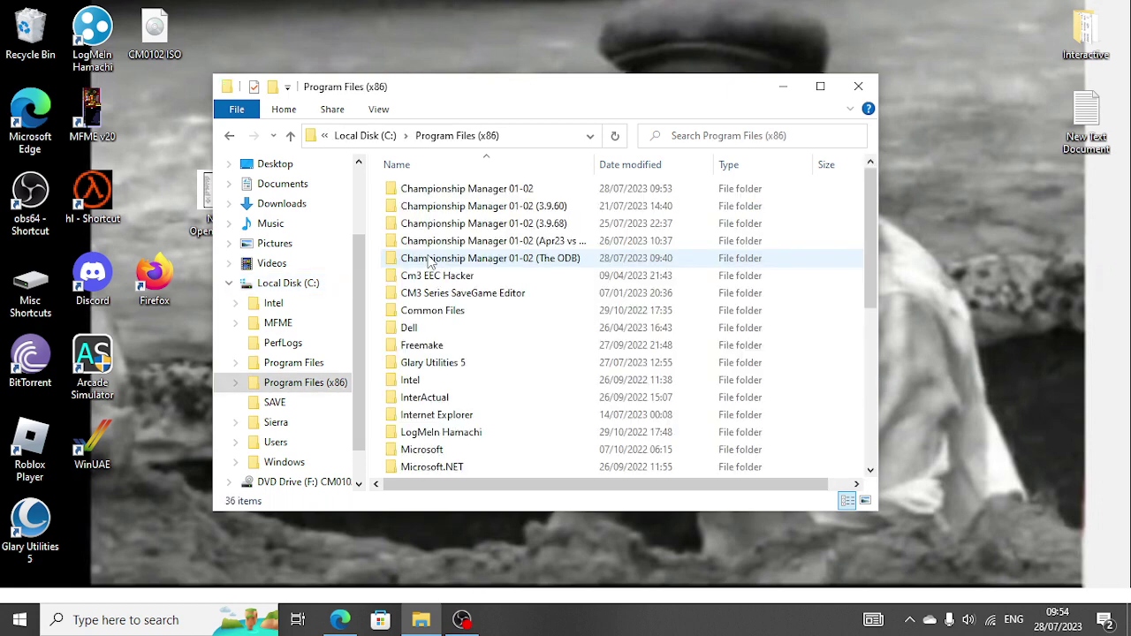
{"action": "double_click", "coordinate": [439, 194]}
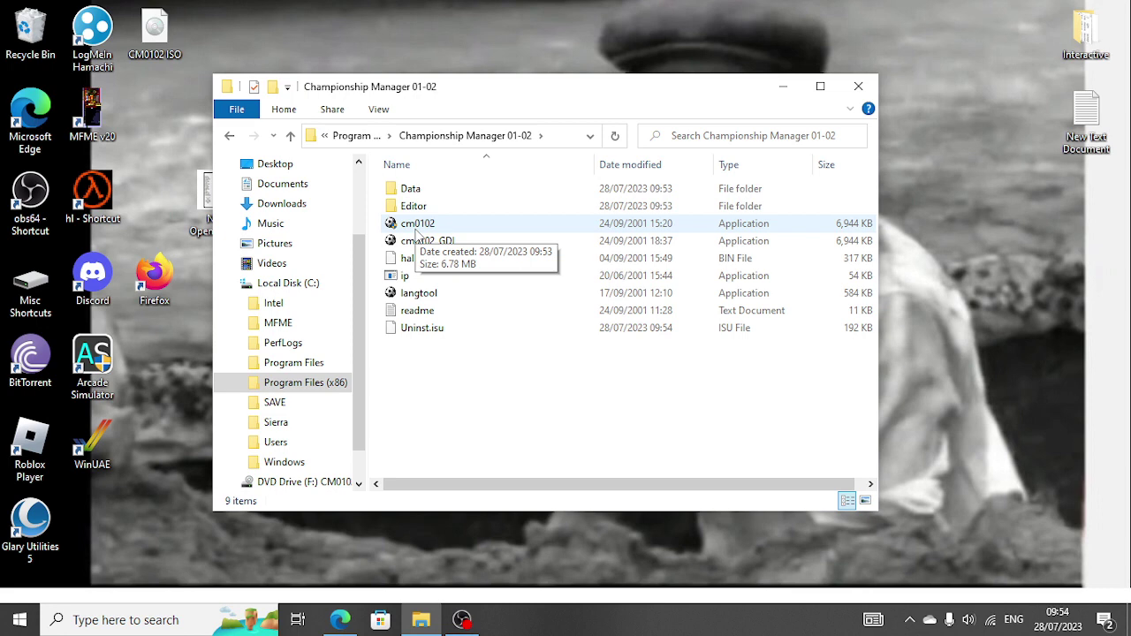
- View the Championship Manager folders in Program Files (x86), and reopen the Championship Manager 01-02 folder
{"action": "left_click", "coordinate": [291, 137]}
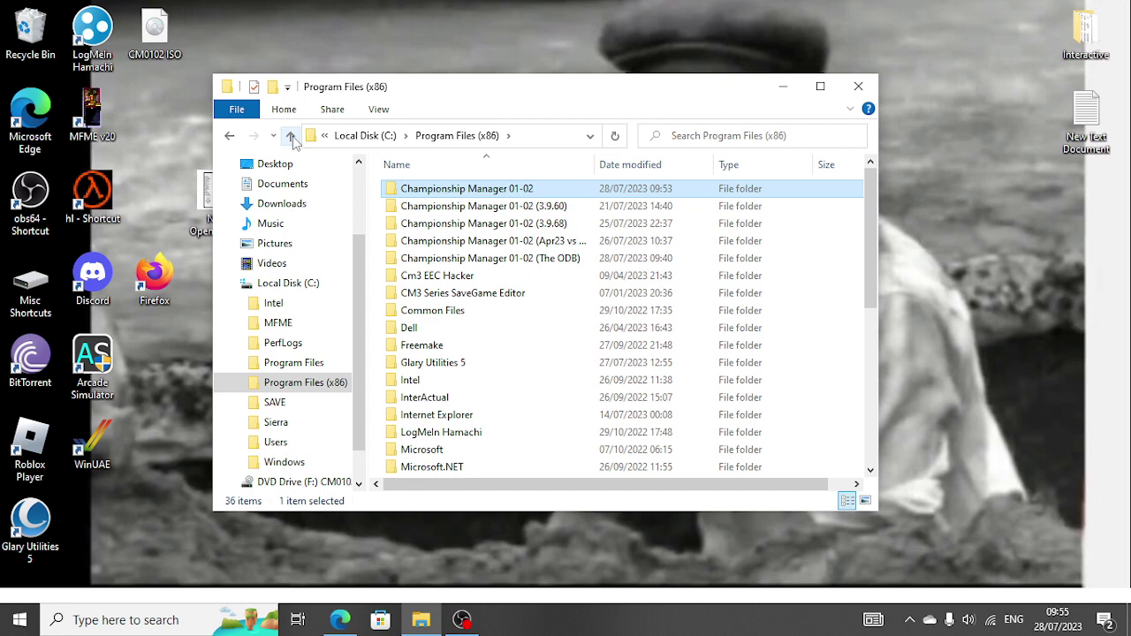
{"action": "left_click", "coordinate": [509, 208]}
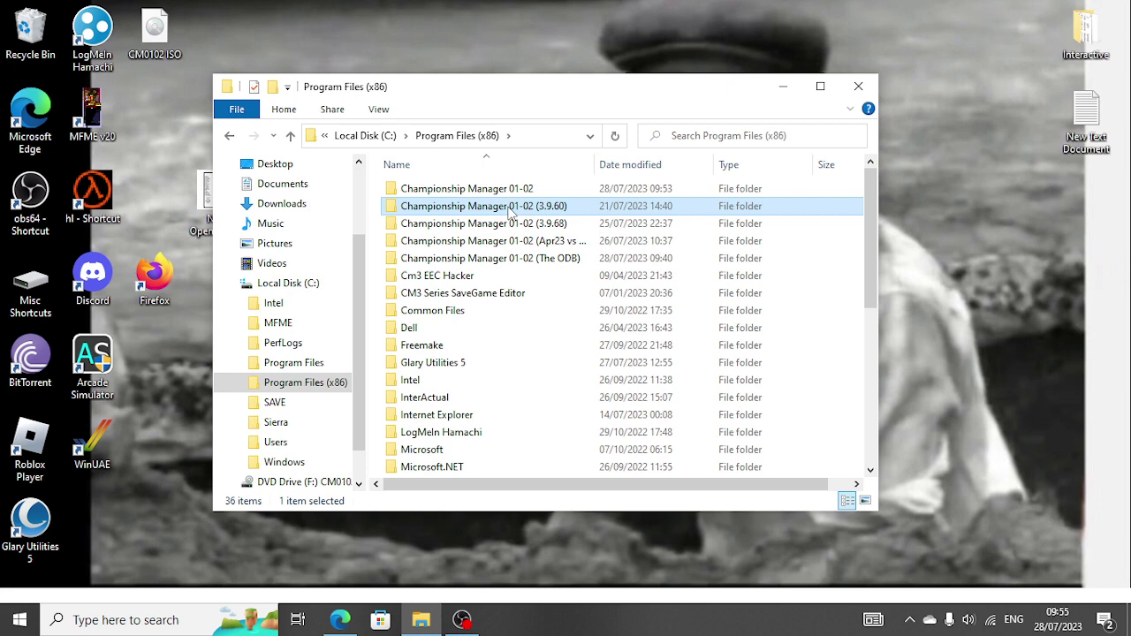
{"action": "mouse_move", "coordinate": [516, 191]}
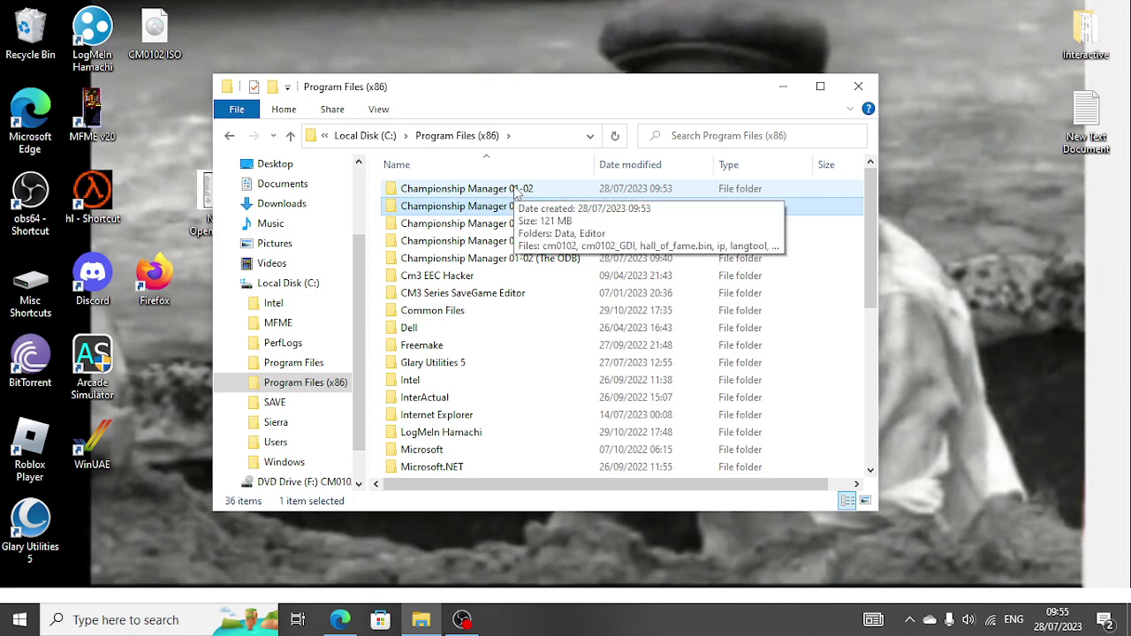
{"action": "left_click", "coordinate": [517, 191]}
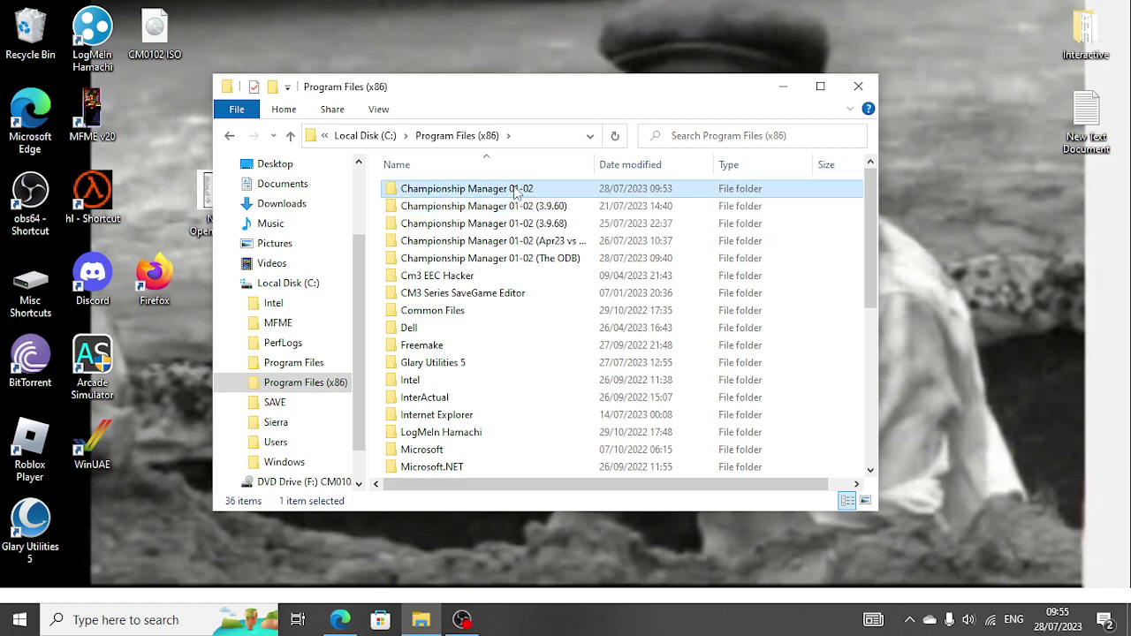
{"action": "double_click", "coordinate": [516, 190]}
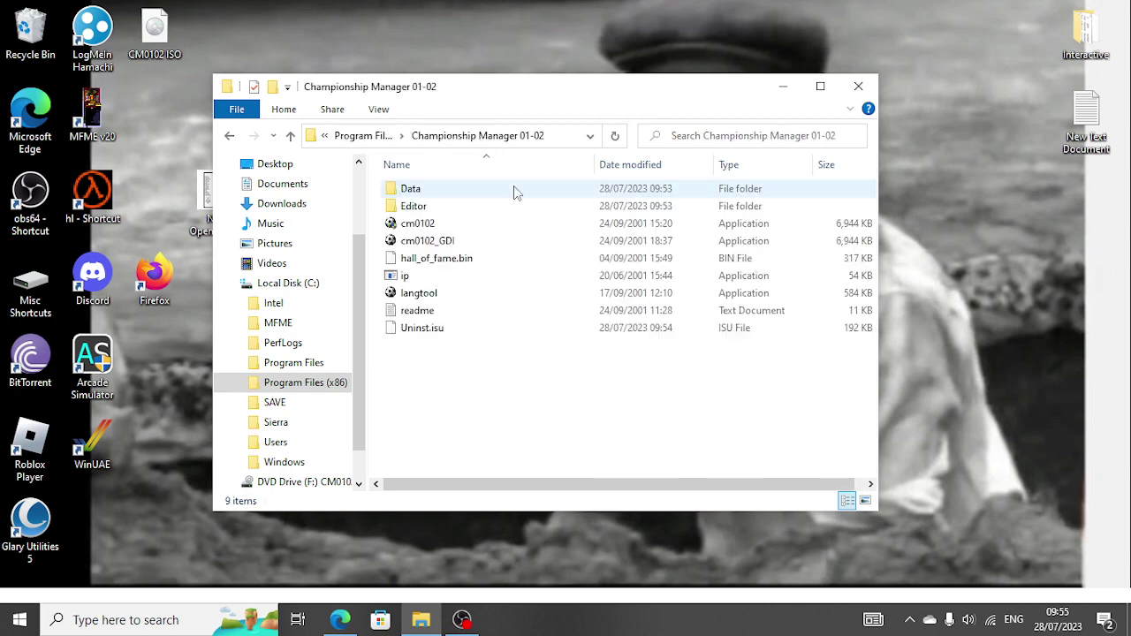
- Set the cm0102 application's compatibility mode to Windows 95, trying Windows XP (Service Pack 3) first, and apply the properties
{"action": "left_click", "coordinate": [428, 228]}
{"action": "right_click", "coordinate": [428, 228]}
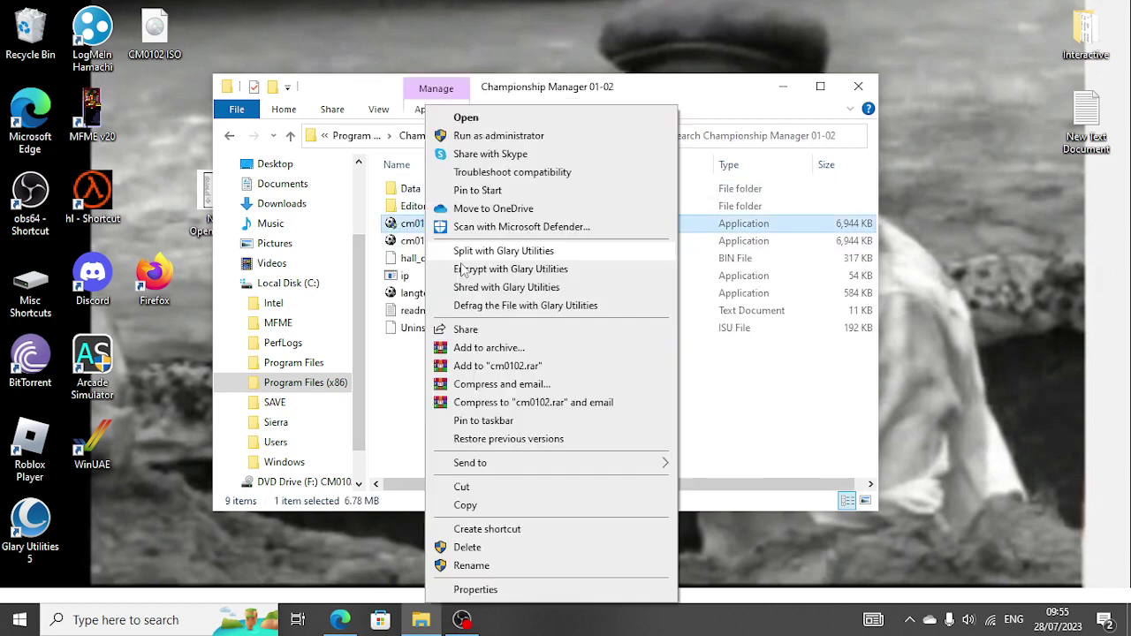
{"action": "left_click", "coordinate": [475, 589]}
{"action": "left_click", "coordinate": [507, 200]}
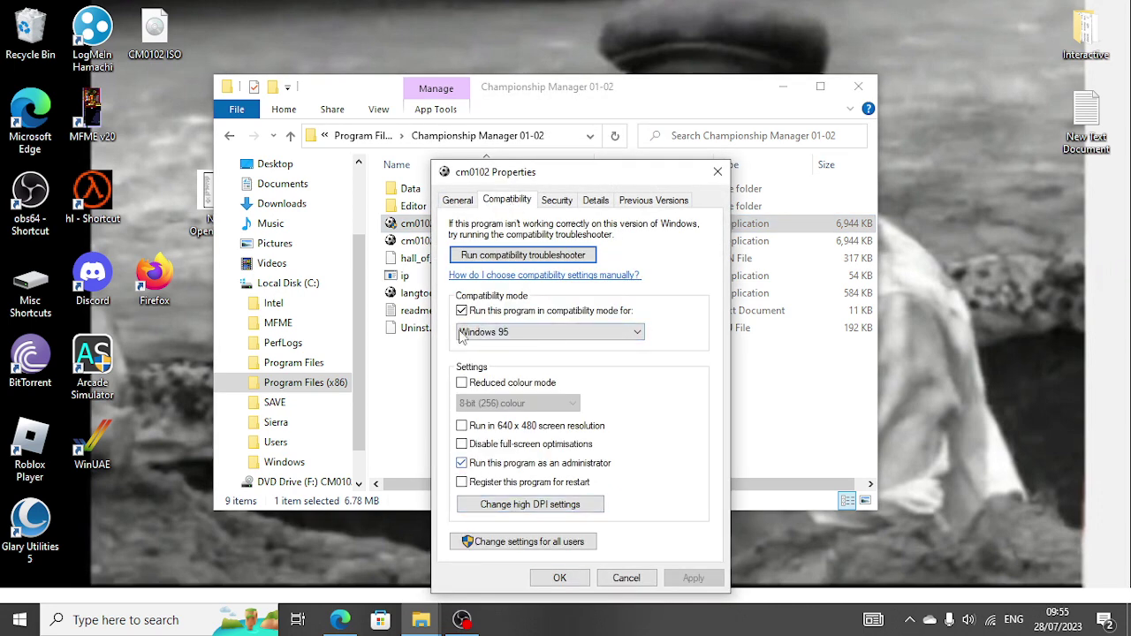
{"action": "left_click", "coordinate": [490, 332]}
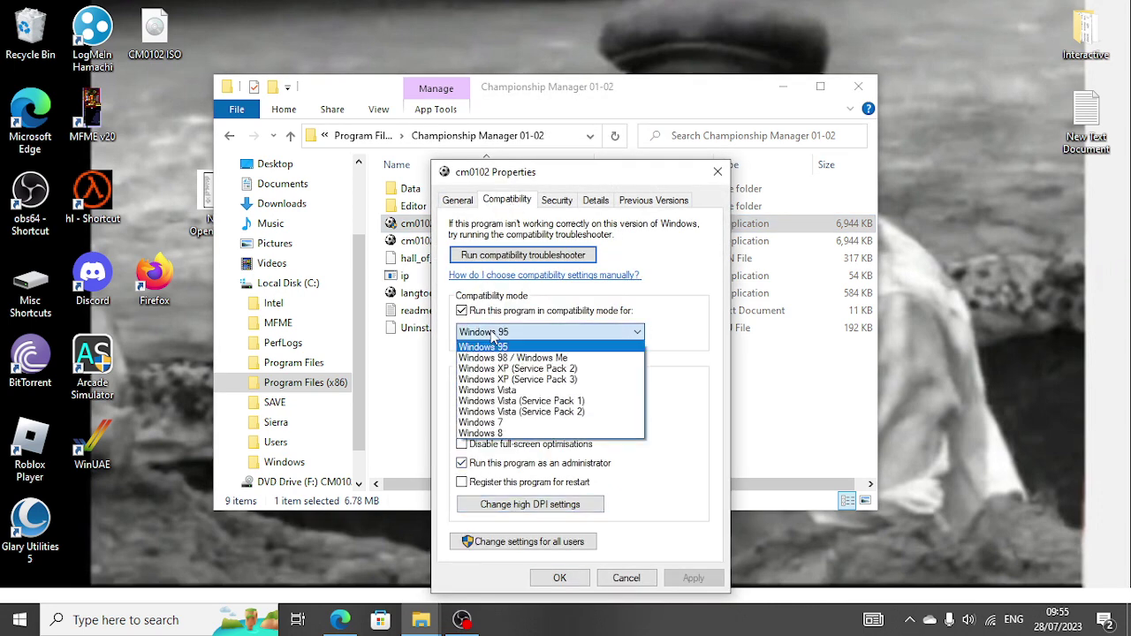
{"action": "left_click", "coordinate": [509, 386]}
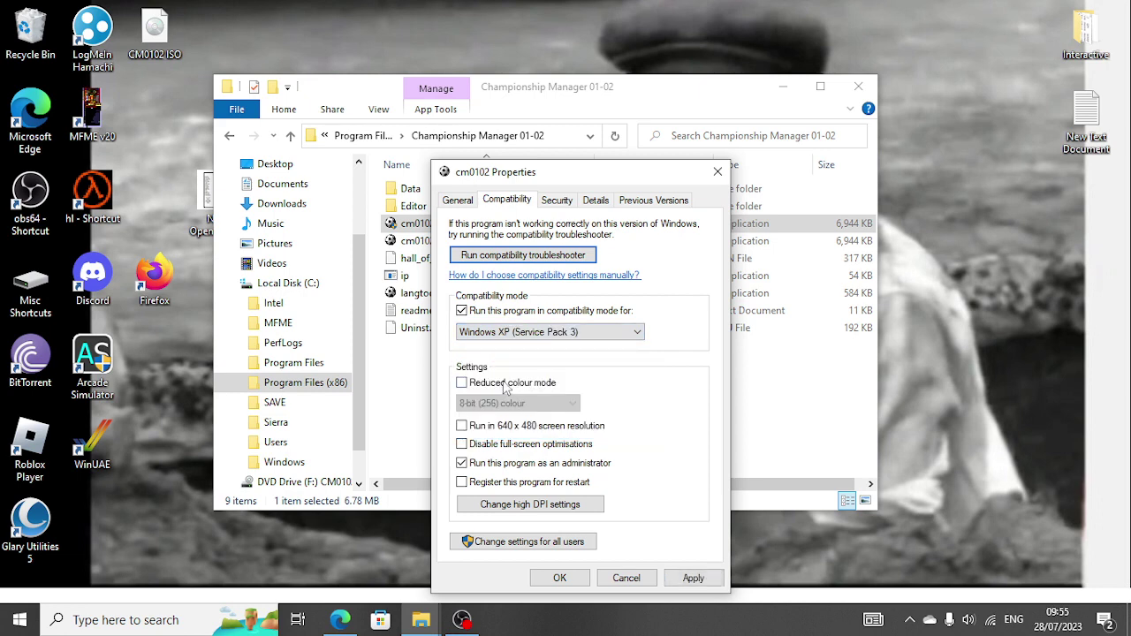
{"action": "left_click", "coordinate": [497, 331]}
{"action": "left_click", "coordinate": [499, 346]}
{"action": "left_click", "coordinate": [694, 579]}
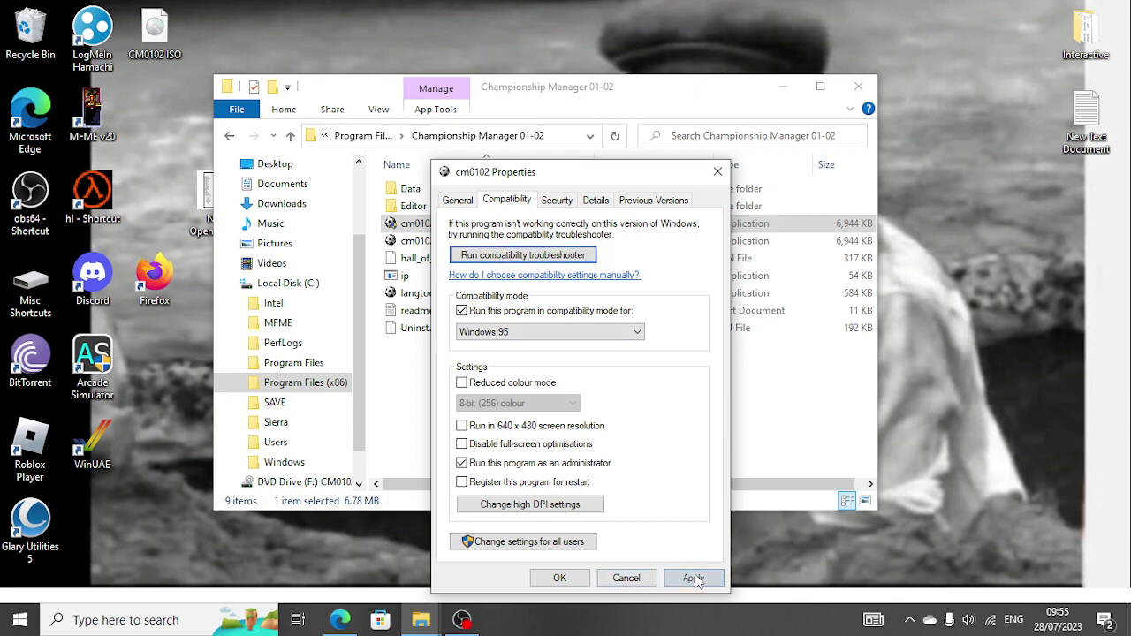
{"action": "left_click", "coordinate": [559, 578]}
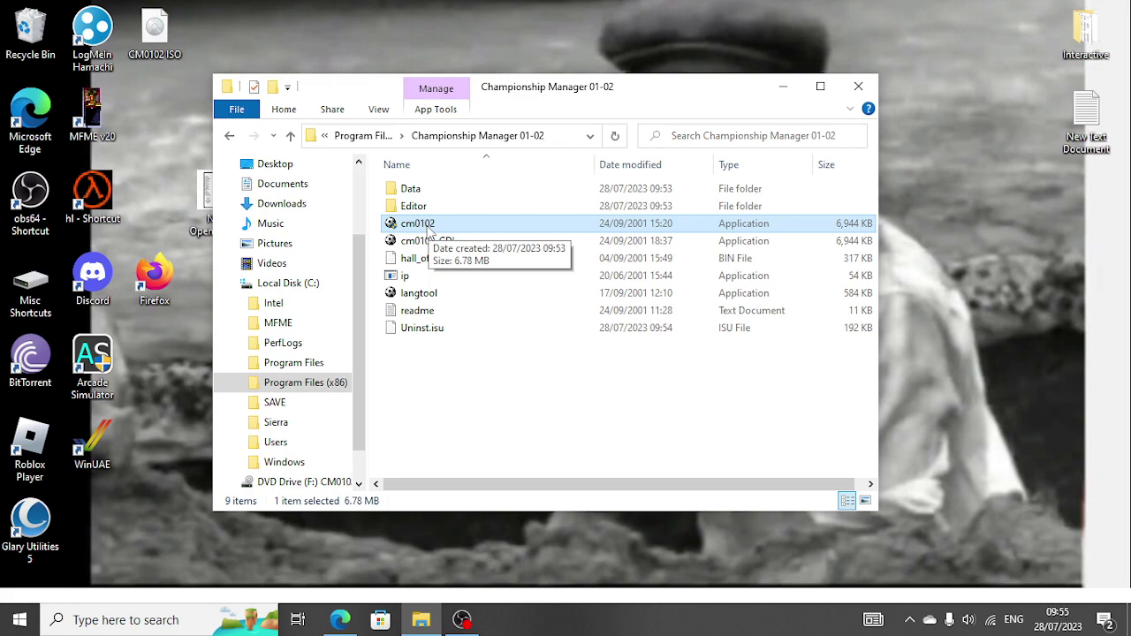
- Launch cm0102 and set the game to Windowed, with Background Changes, Sound and Background Matches off and Save Compressed and Save Safely at No
{"action": "double_click", "coordinate": [429, 228]}
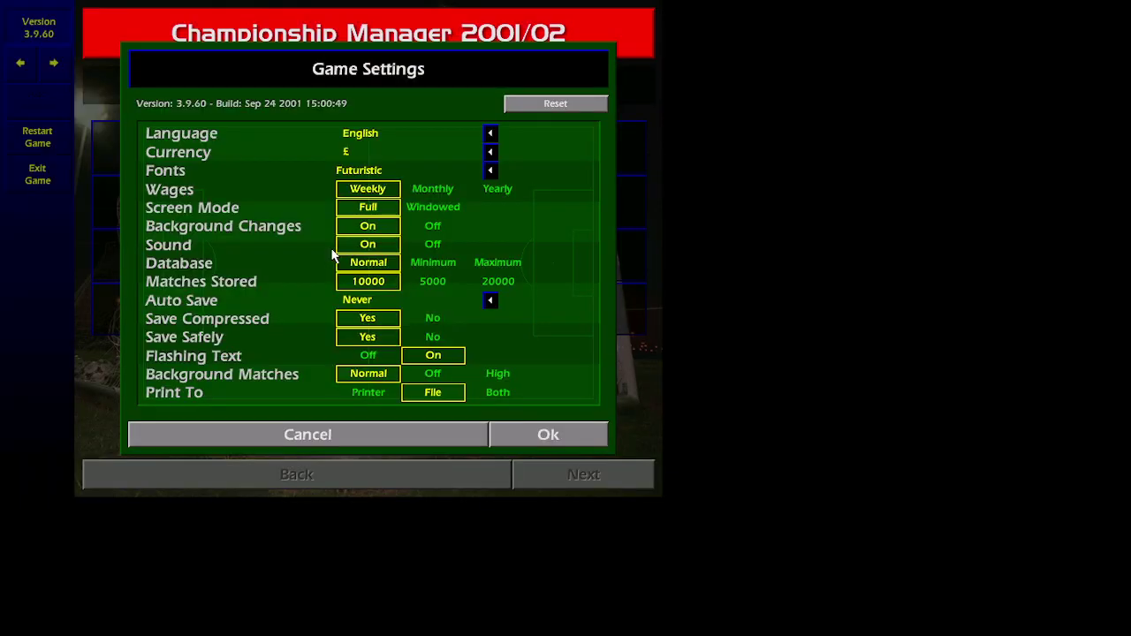
{"action": "left_click", "coordinate": [426, 209]}
{"action": "left_click", "coordinate": [427, 227]}
{"action": "left_click", "coordinate": [426, 245]}
{"action": "left_click", "coordinate": [427, 343]}
{"action": "left_click", "coordinate": [442, 322]}
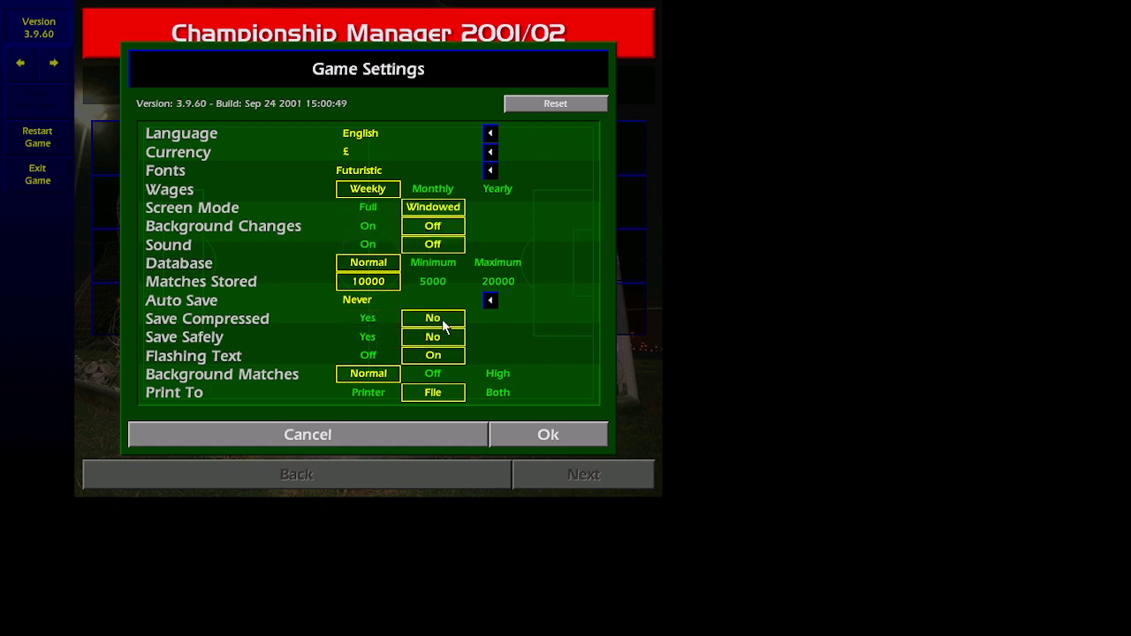
{"action": "left_click", "coordinate": [433, 376]}
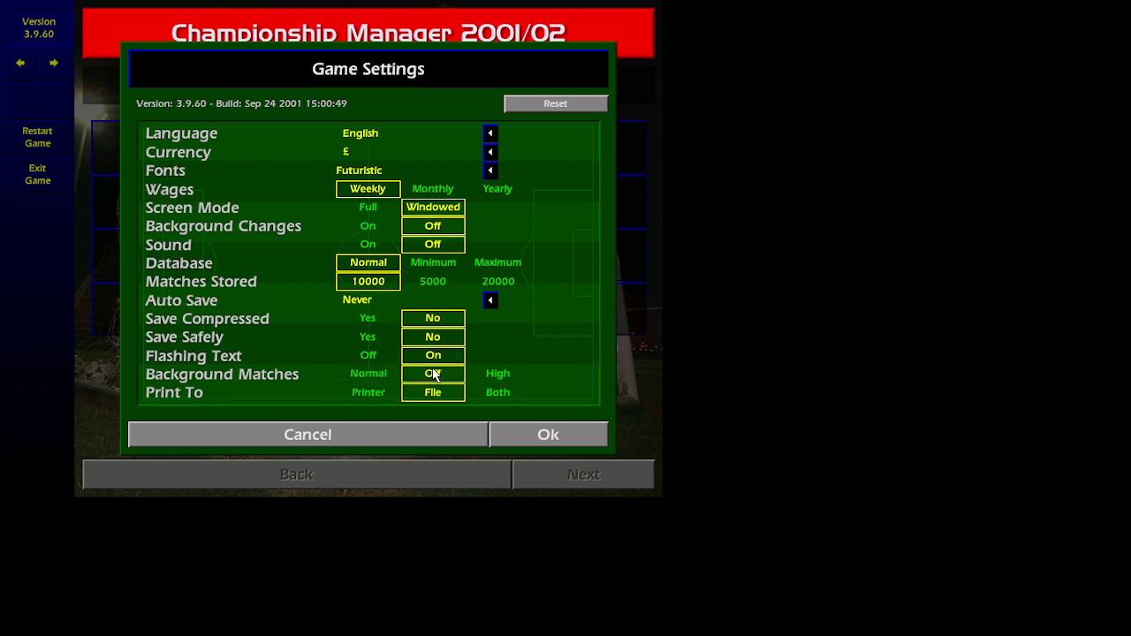
{"action": "left_click", "coordinate": [553, 436]}
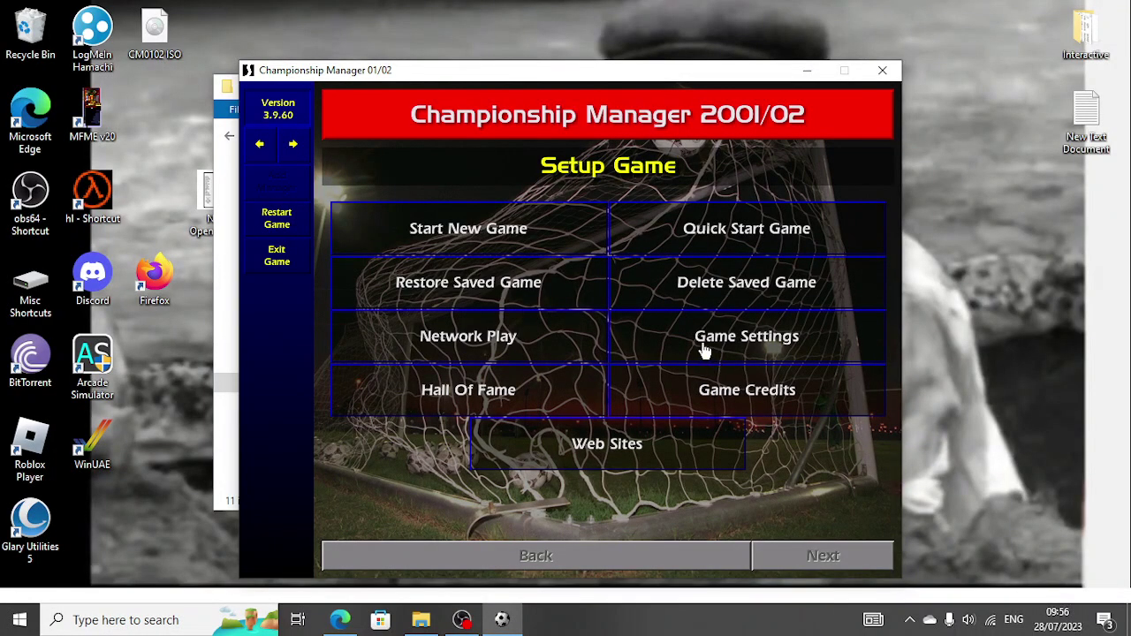
- Set the game's Database to Minimum and Matches Stored to 5000 in Game Settings
{"action": "left_click", "coordinate": [701, 353]}
{"action": "left_click", "coordinate": [695, 349]}
{"action": "left_click", "coordinate": [667, 364]}
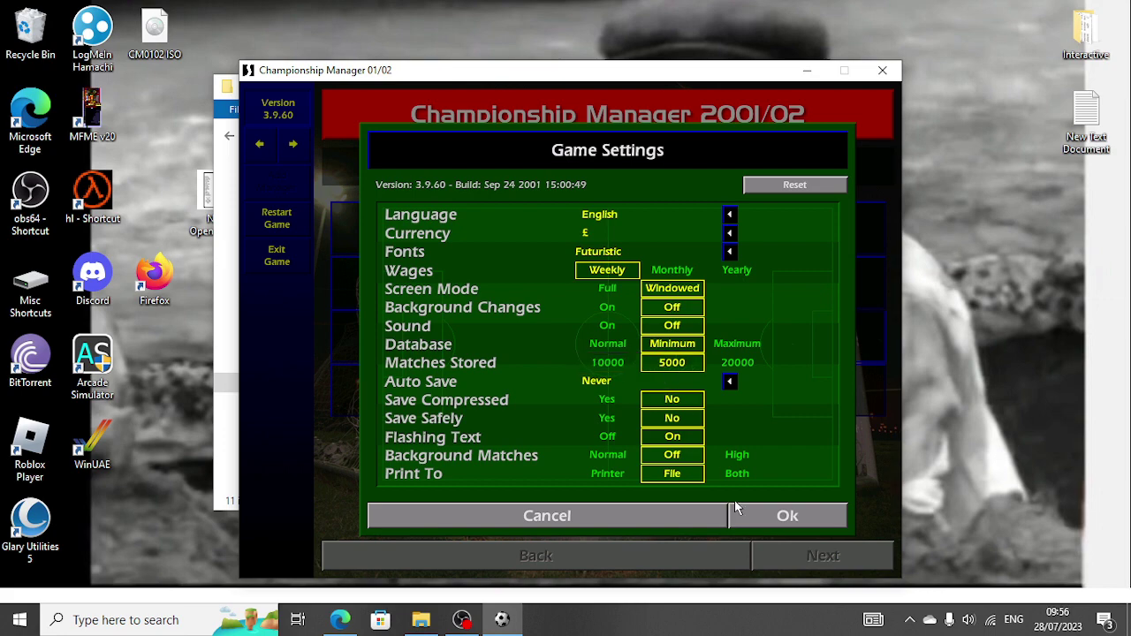
{"action": "left_click", "coordinate": [769, 521]}
- Start a new game with England selected and Attribute Masking set to No, and dismiss the CD notice
{"action": "left_click", "coordinate": [445, 248]}
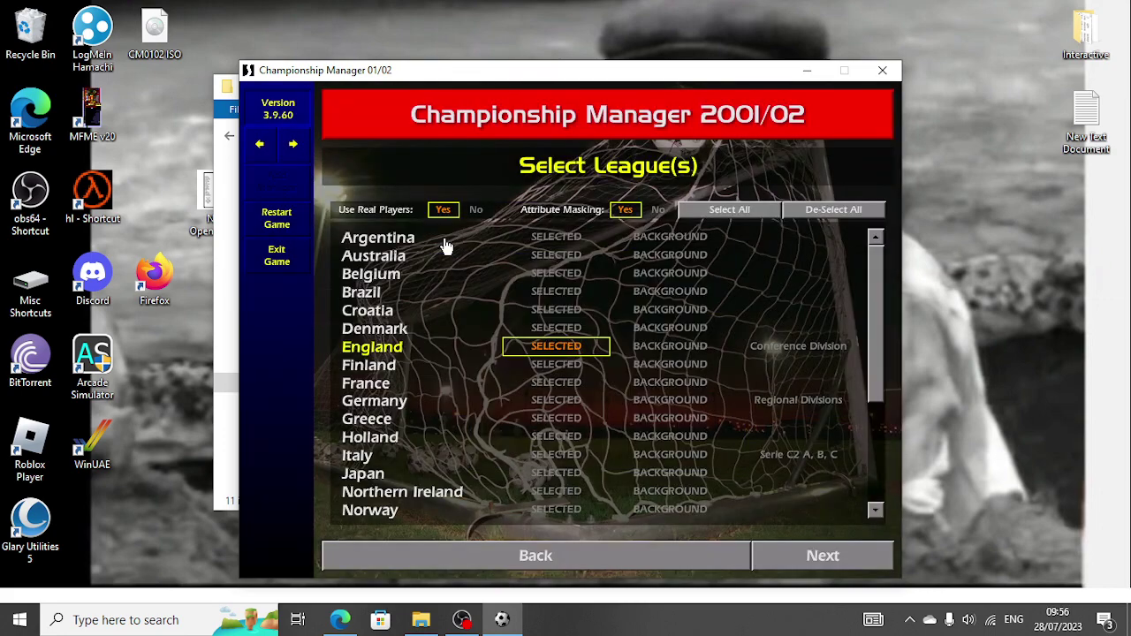
{"action": "left_click", "coordinate": [659, 210]}
{"action": "left_click", "coordinate": [821, 556]}
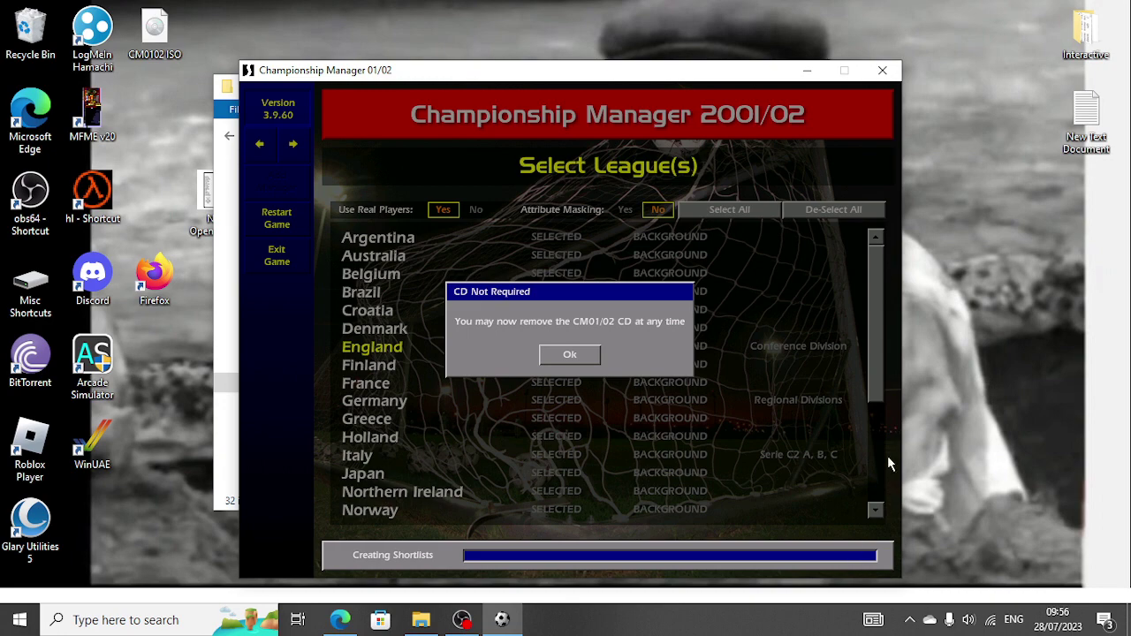
{"action": "left_click", "coordinate": [558, 357]}
- Enter the manager's first and second names and proceed to team selection
{"action": "type", "text": "bjng"}
{"action": "key", "text": "Tab"}
{"action": "type", "text": "hbjng"}
{"action": "left_click", "coordinate": [811, 566]}
{"action": "left_click", "coordinate": [811, 565]}
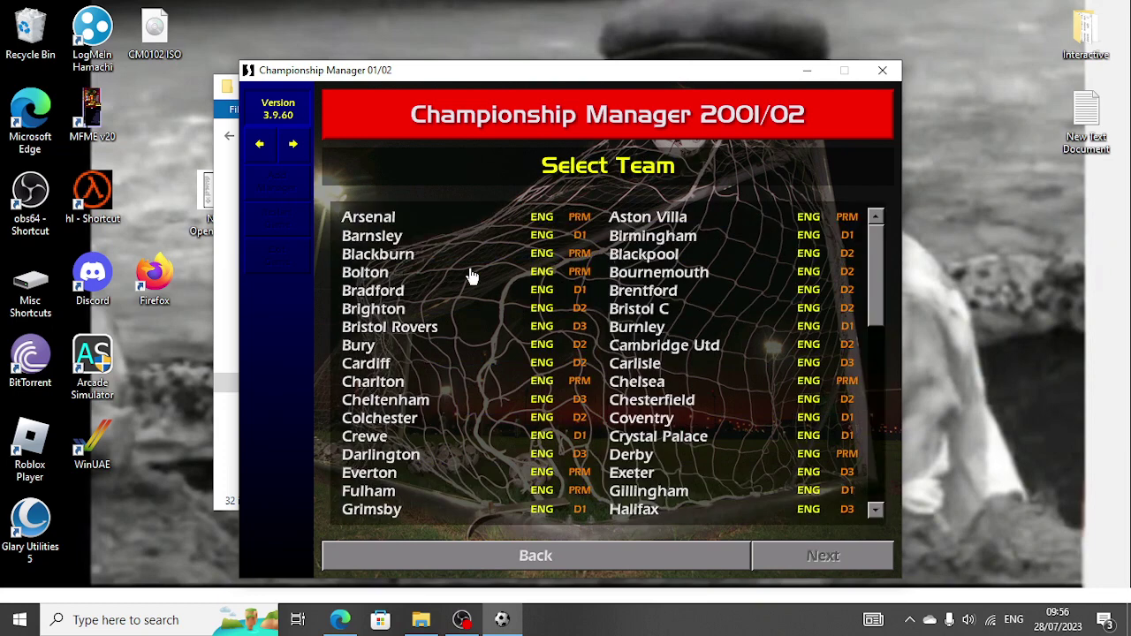
- View Arsenal's squad and the player profiles of Seaman and Patrick Vieira
{"action": "left_click", "coordinate": [358, 216]}
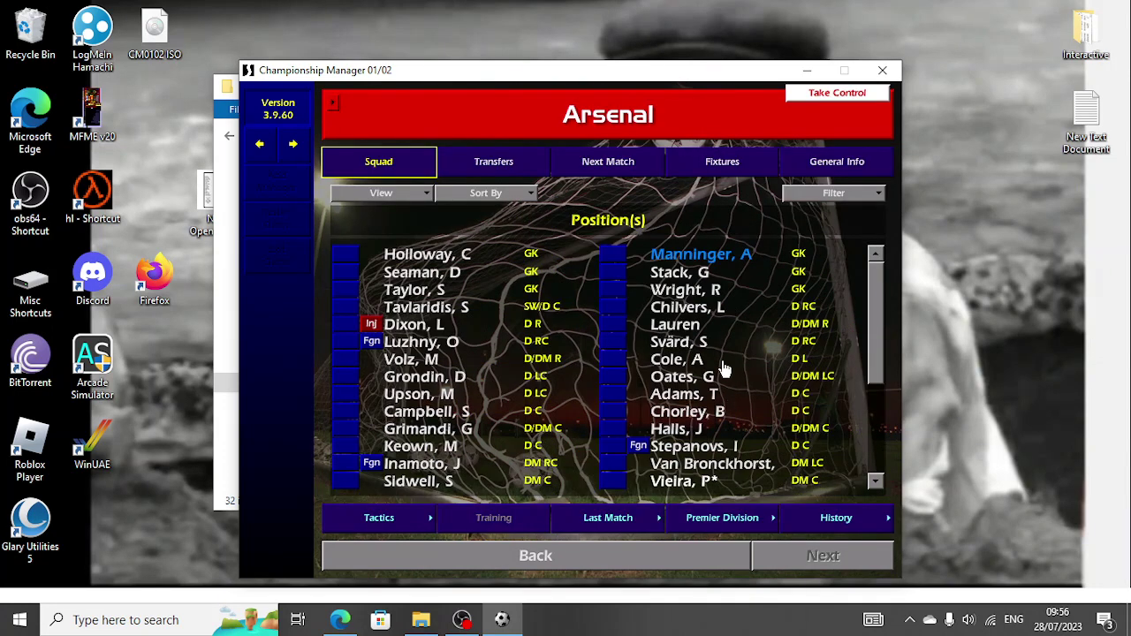
{"action": "left_click", "coordinate": [421, 272]}
{"action": "left_click", "coordinate": [553, 544]}
{"action": "left_click", "coordinate": [659, 482]}
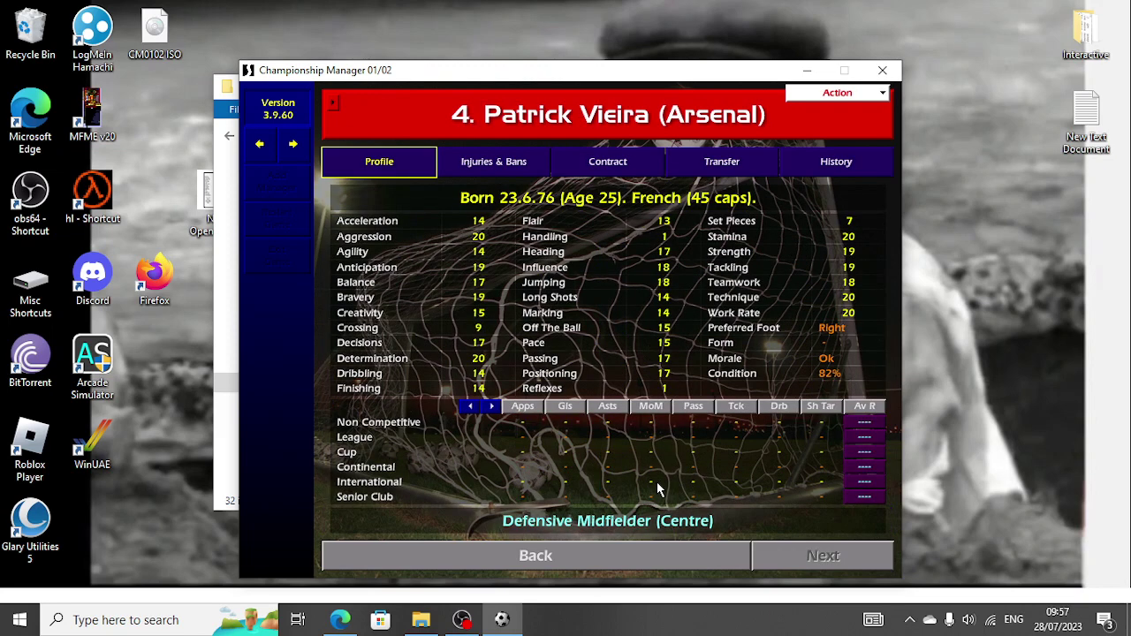
{"action": "left_click", "coordinate": [530, 554]}
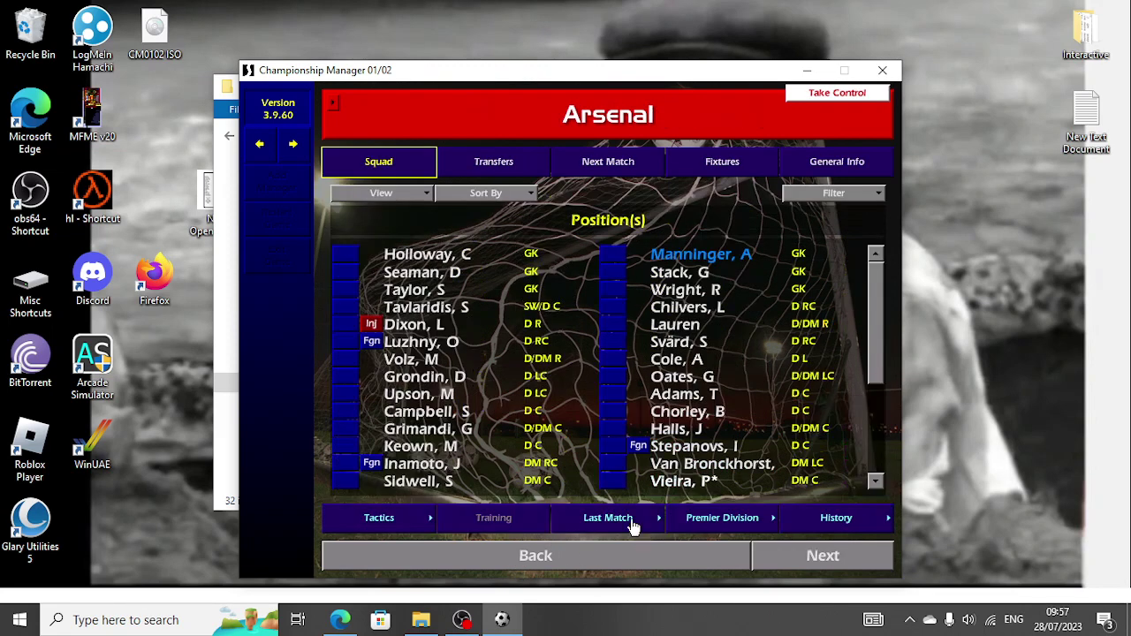
- Back out of manager creation to the Manager Status screen and exit the game
{"action": "left_click", "coordinate": [519, 555]}
{"action": "left_click", "coordinate": [500, 549]}
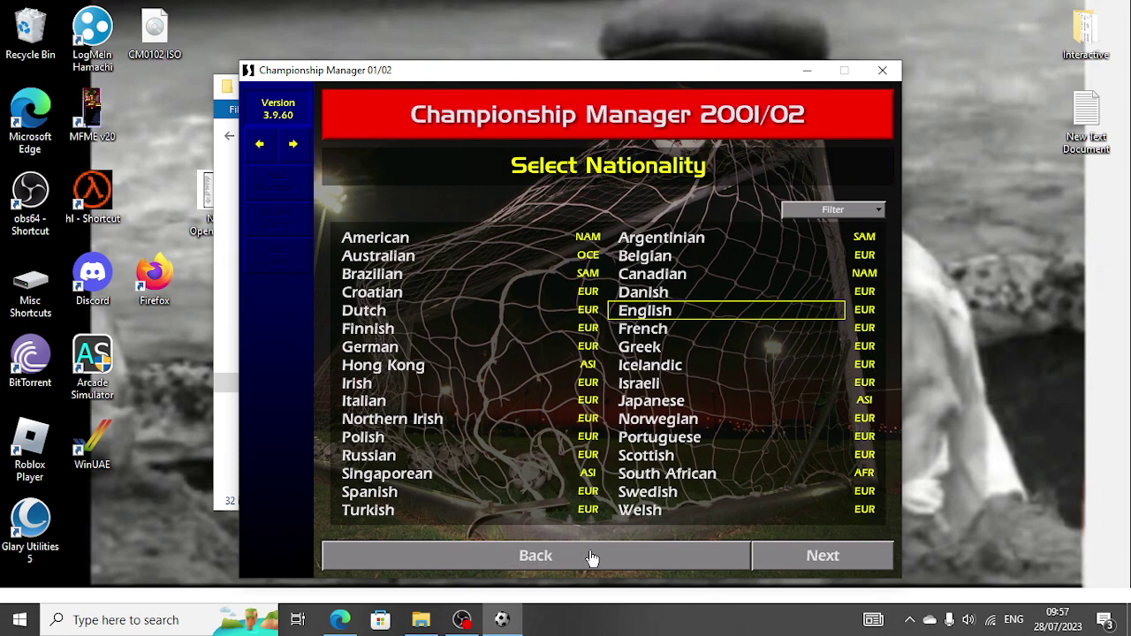
{"action": "left_click", "coordinate": [661, 556]}
{"action": "left_click", "coordinate": [666, 549]}
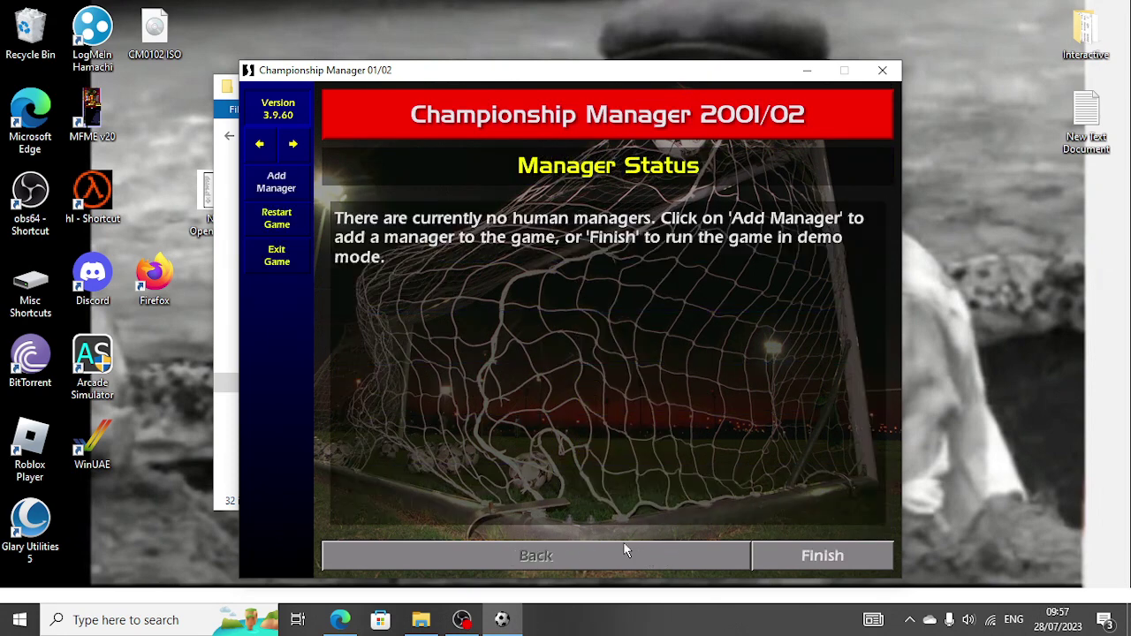
{"action": "left_click", "coordinate": [291, 259]}
{"action": "left_click", "coordinate": [826, 555]}
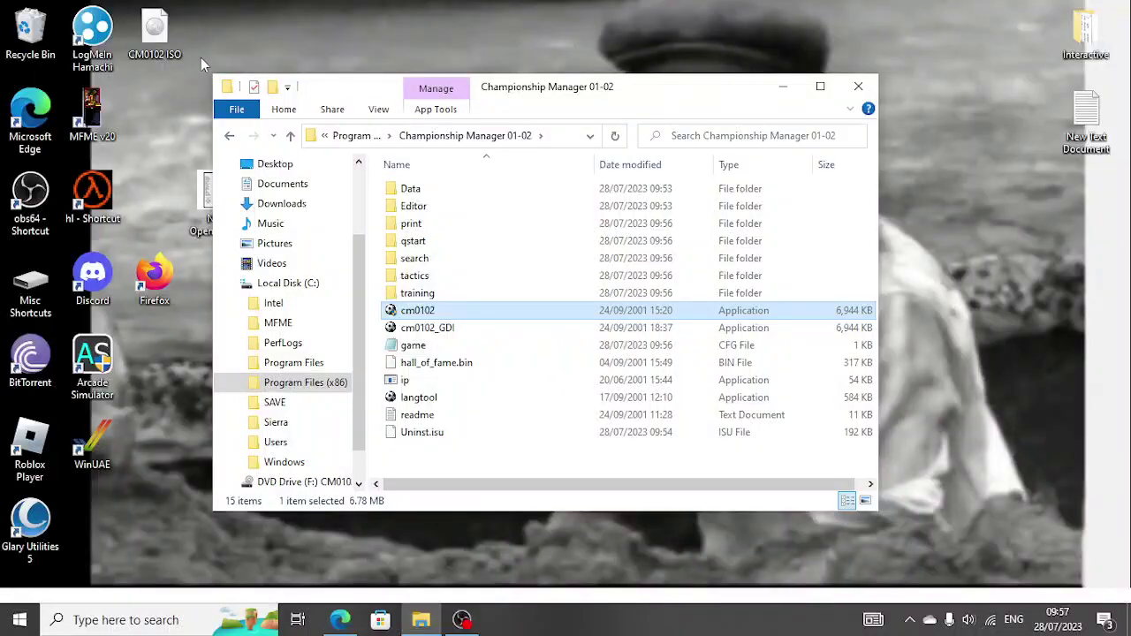
- Try to mount the CM0102 ISO again, and eject the CM0102 disc from DVD Drive (F:)
{"action": "left_click", "coordinate": [155, 36]}
{"action": "right_click", "coordinate": [155, 39]}
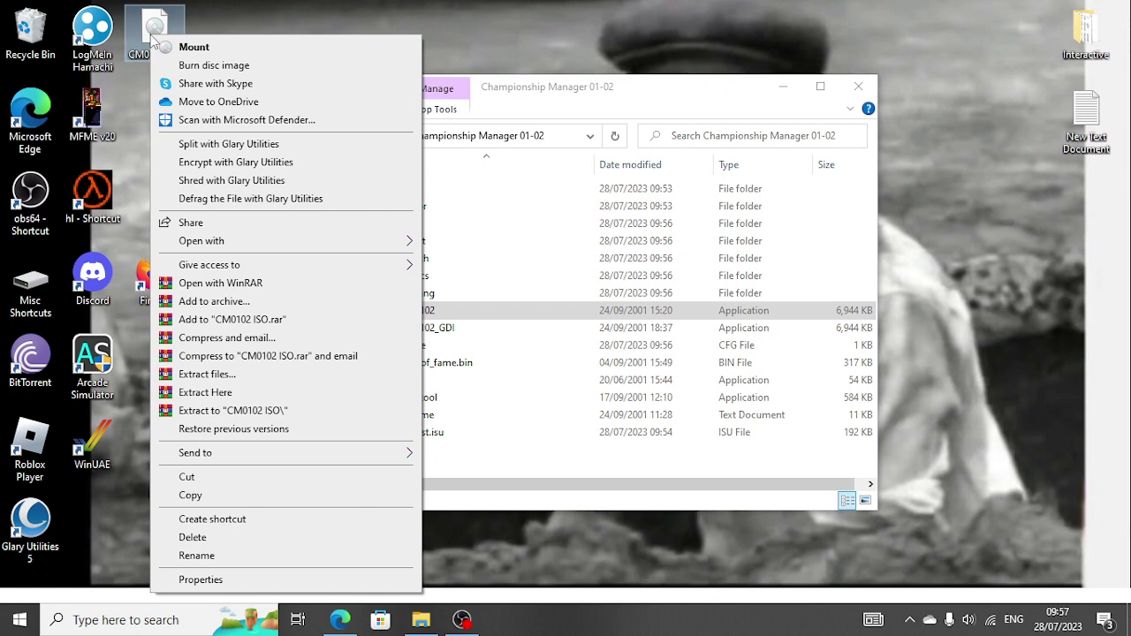
{"action": "left_click", "coordinate": [216, 46]}
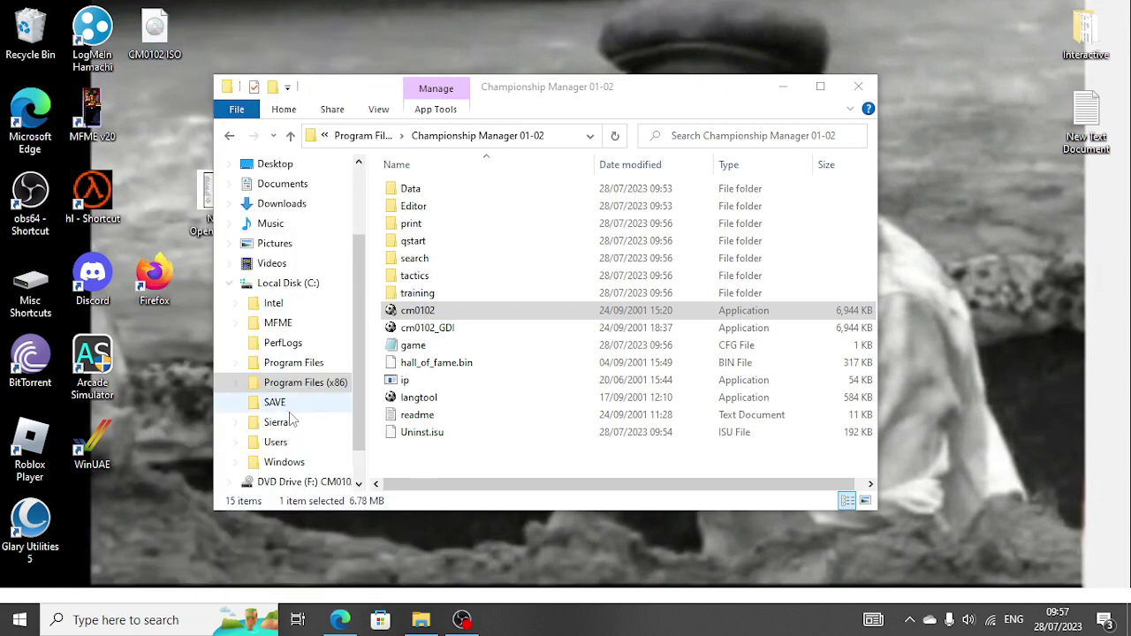
{"action": "scroll", "coordinate": [300, 404], "scroll_direction": "down", "scroll_amount": 1}
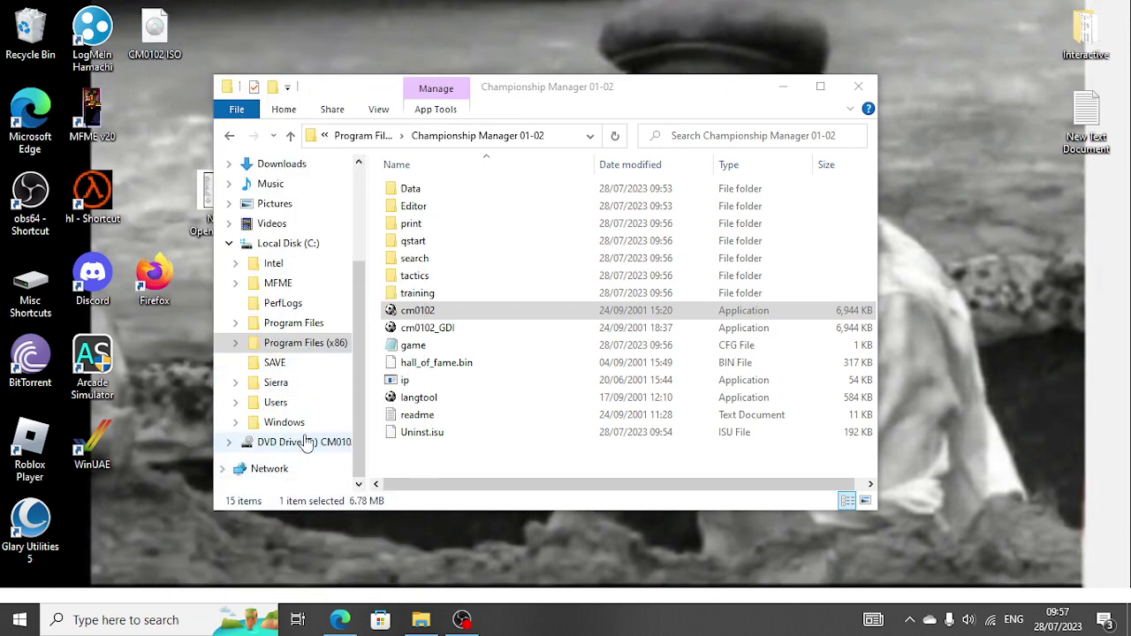
{"action": "right_click", "coordinate": [303, 442]}
{"action": "left_click", "coordinate": [349, 372]}
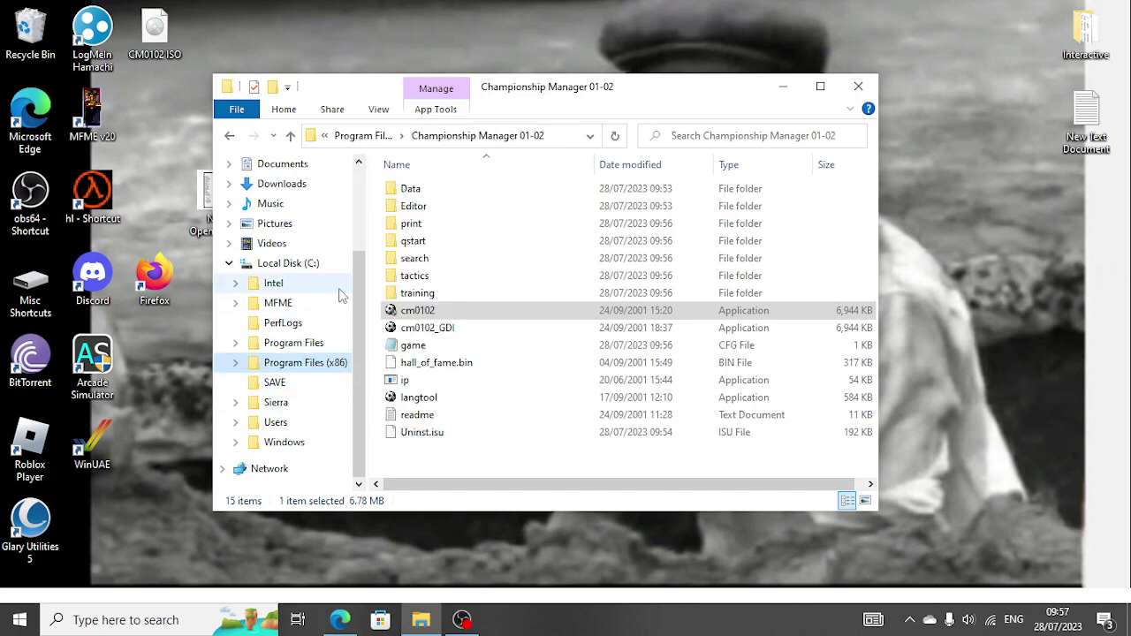
- Launch cm0102 again and check the Game Settings, accepting them as they are
{"action": "double_click", "coordinate": [437, 314]}
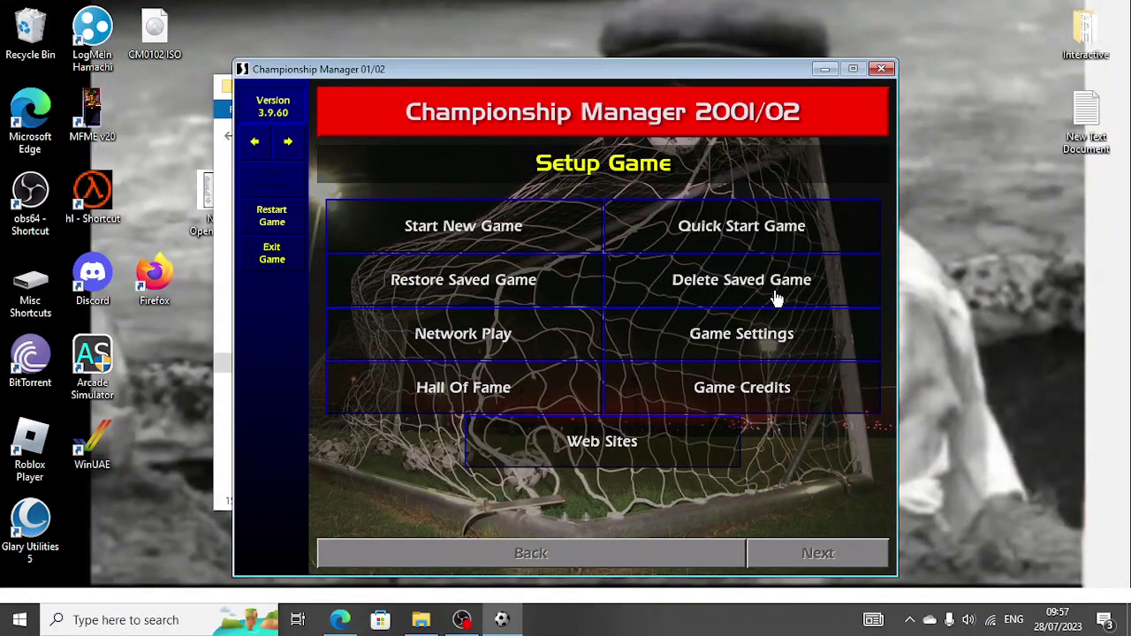
{"action": "left_click", "coordinate": [735, 347]}
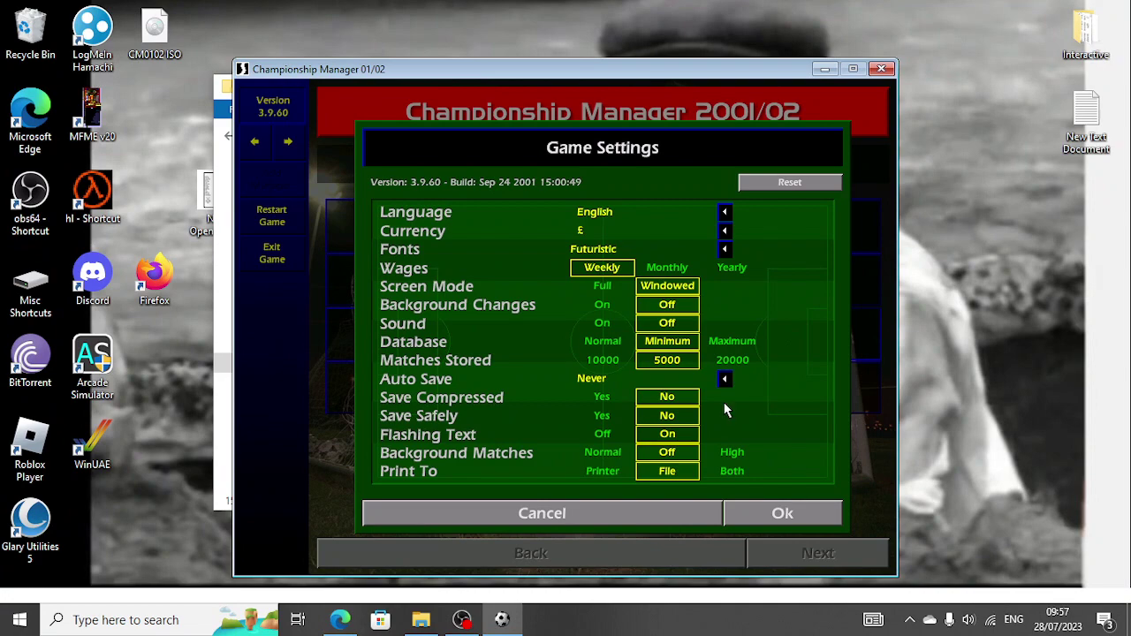
{"action": "left_click", "coordinate": [767, 512]}
- Start another new game with the England league and Attribute Masking set to No
{"action": "left_click", "coordinate": [487, 238]}
{"action": "left_click", "coordinate": [656, 212]}
{"action": "left_click", "coordinate": [801, 557]}
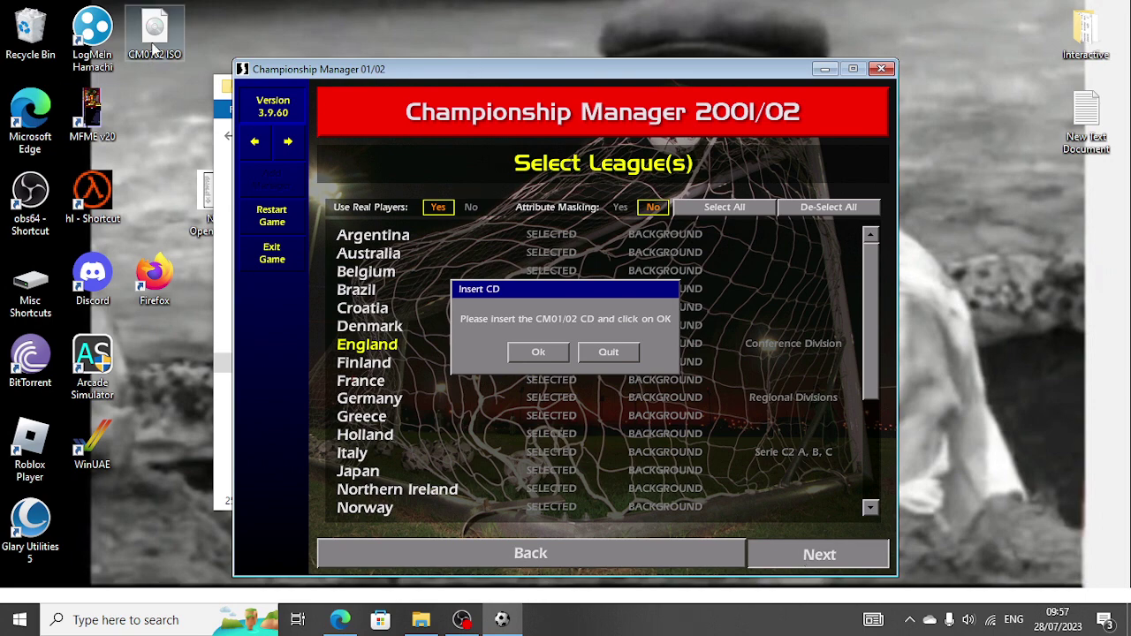
- Mount the CM0102 ISO, close its disc window, and confirm the game's Insert CD request
{"action": "double_click", "coordinate": [153, 48]}
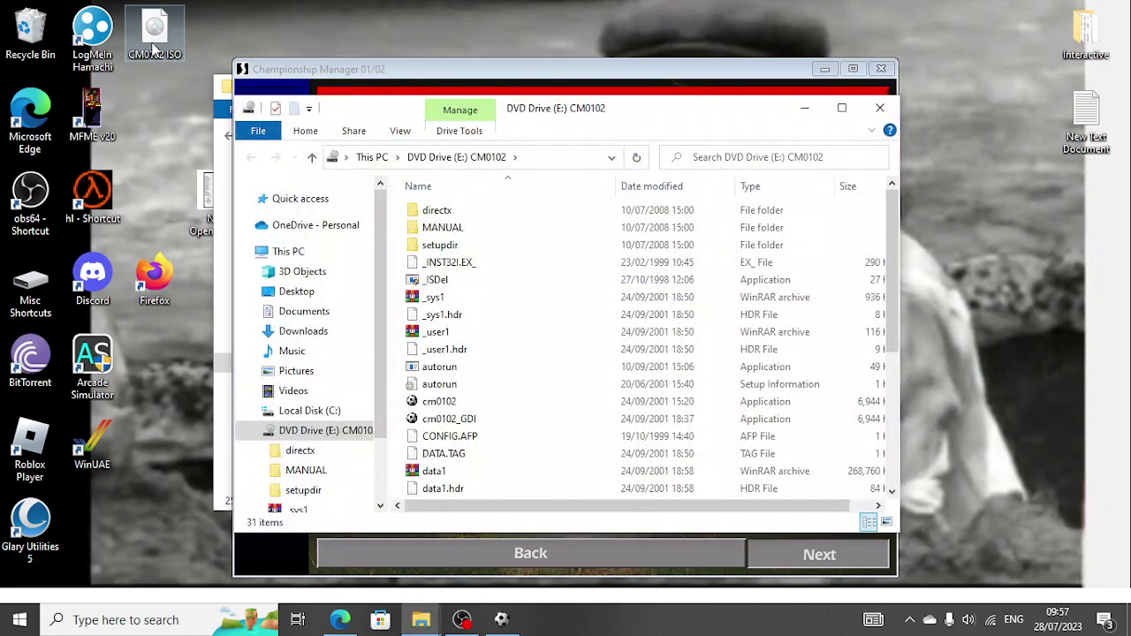
{"action": "scroll", "coordinate": [311, 407], "scroll_direction": "down", "scroll_amount": 1}
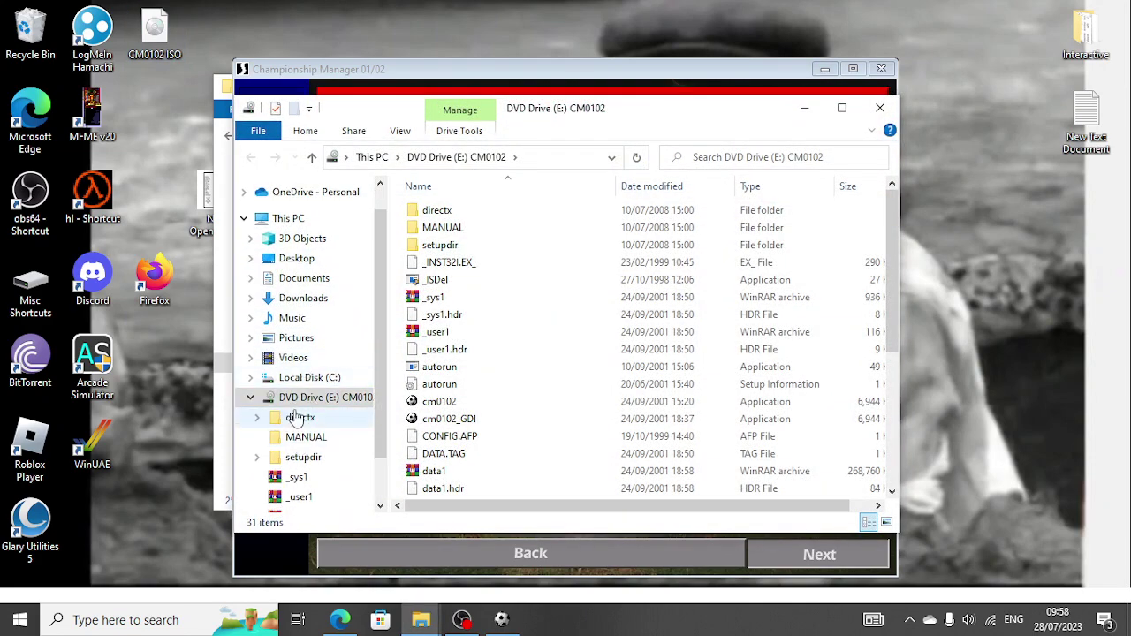
{"action": "left_click", "coordinate": [880, 108]}
{"action": "left_click", "coordinate": [535, 351]}
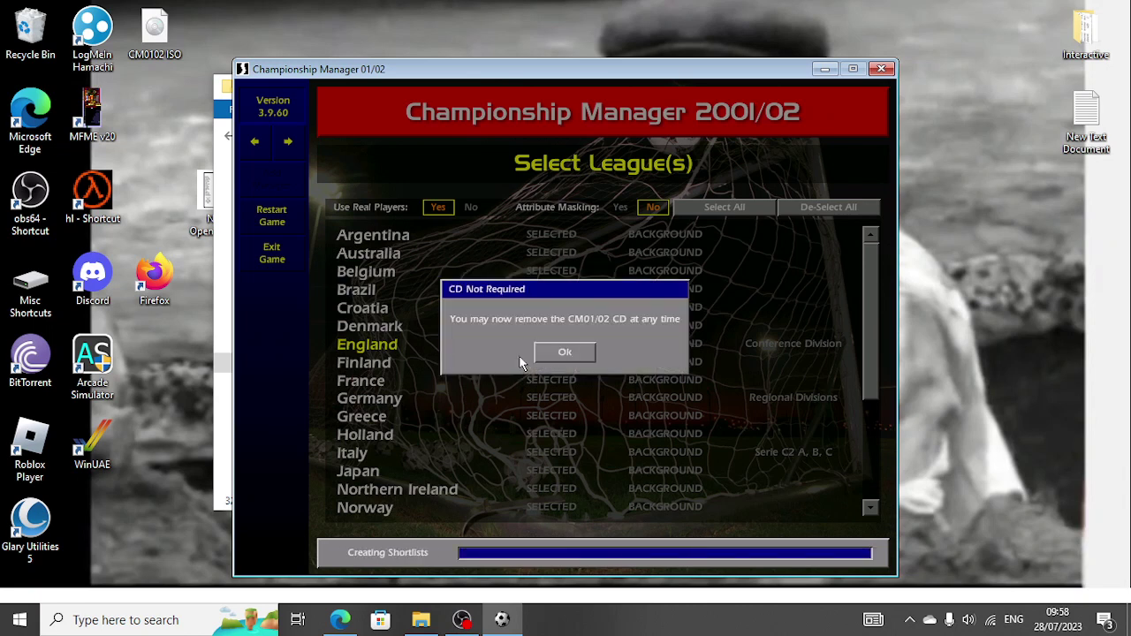
- Acknowledge the CD Not Required notice and exit the game without adding a manager, confirming the exit
{"action": "left_click", "coordinate": [566, 353]}
{"action": "left_click", "coordinate": [610, 555]}
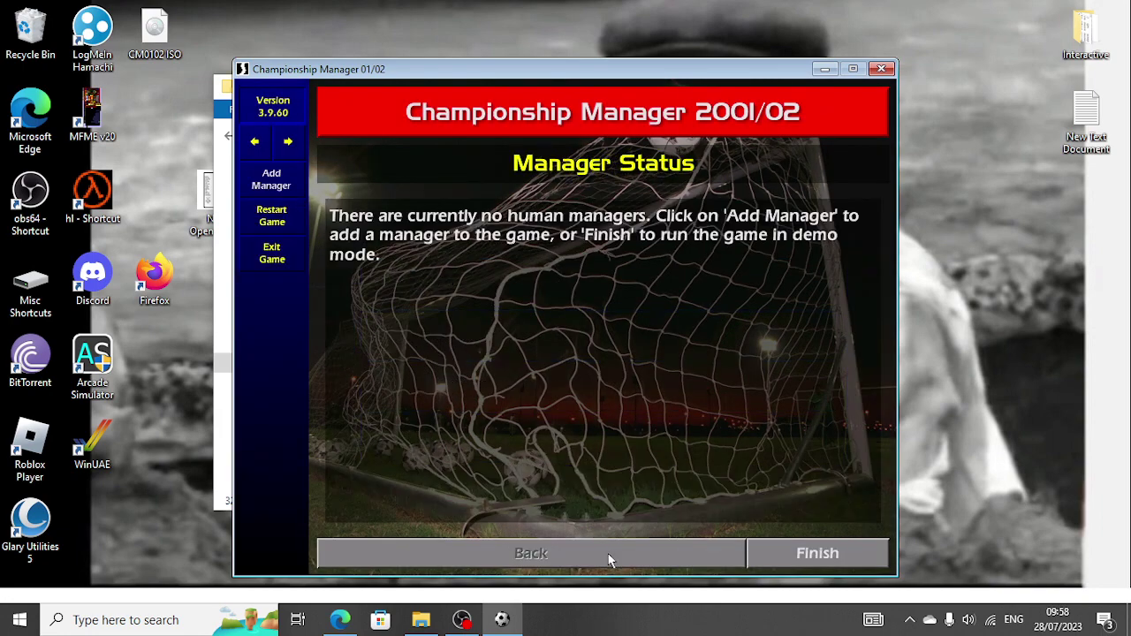
{"action": "left_click", "coordinate": [818, 555]}
{"action": "left_click", "coordinate": [271, 252]}
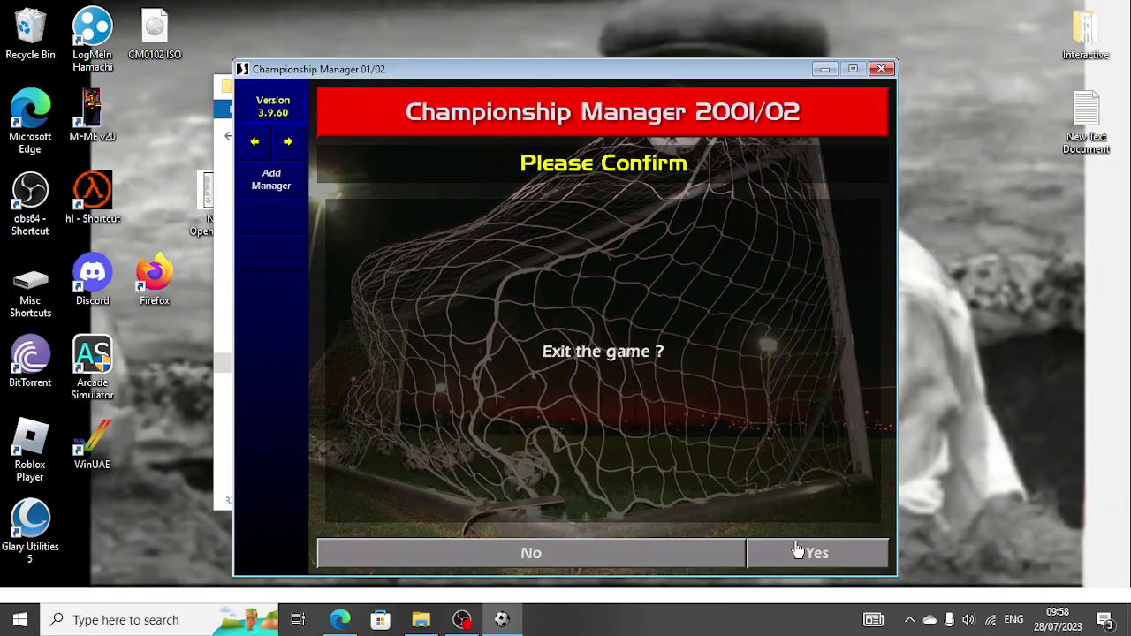
{"action": "left_click", "coordinate": [804, 550]}
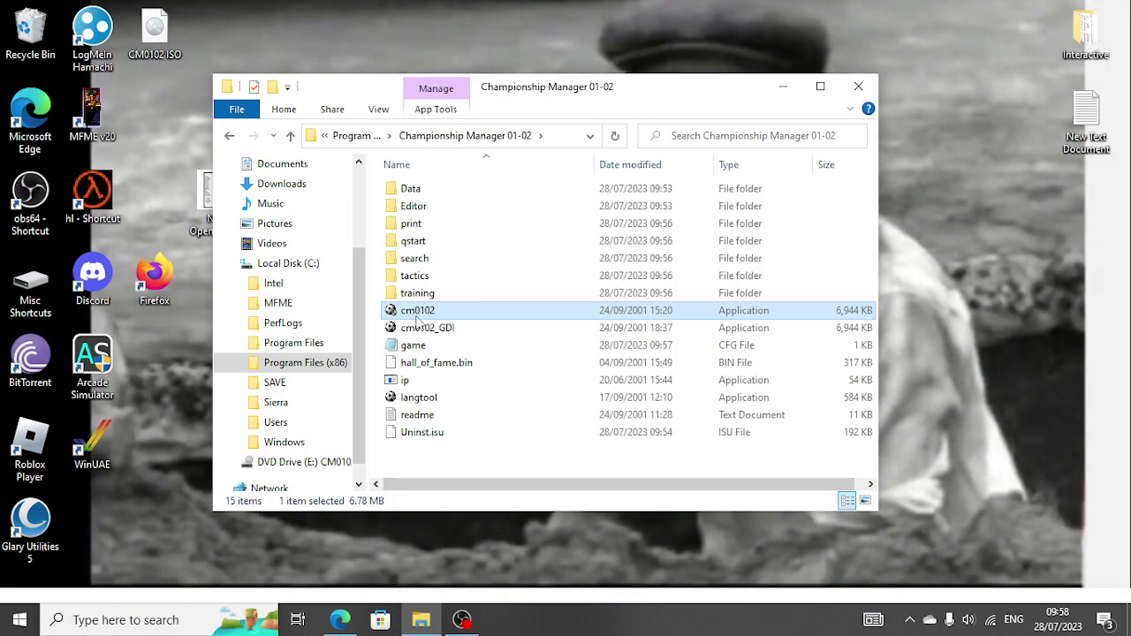
- Check the cm0102 and cm0102_GDI applications and the contents of the qstart folder, returning to the Championship Manager 01-02 folder
{"action": "left_click", "coordinate": [425, 329]}
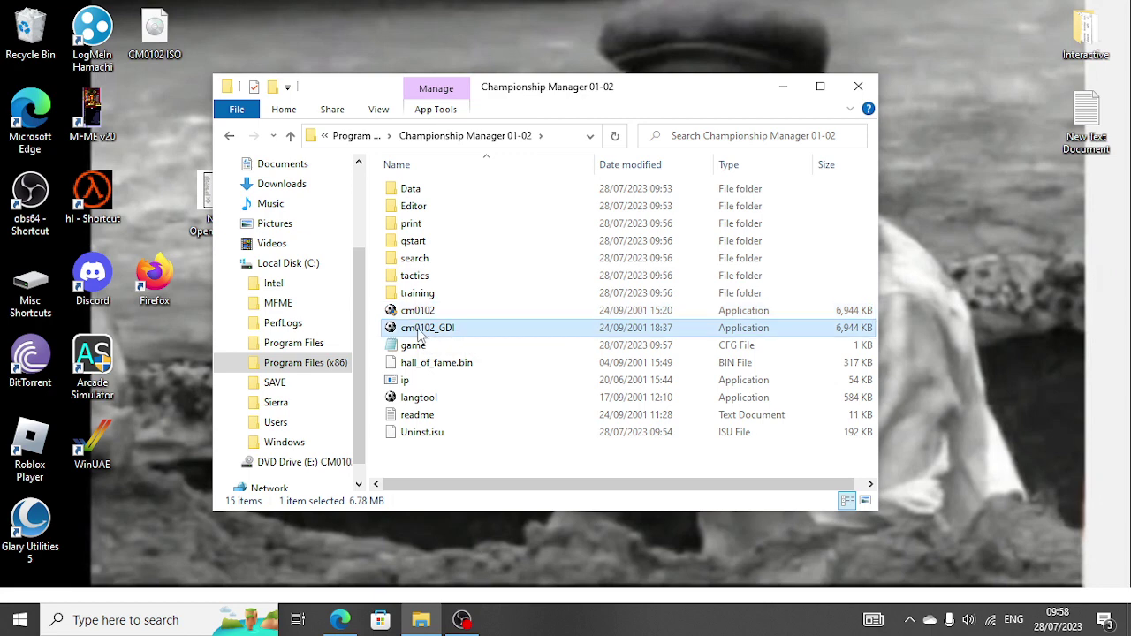
{"action": "left_click", "coordinate": [420, 315]}
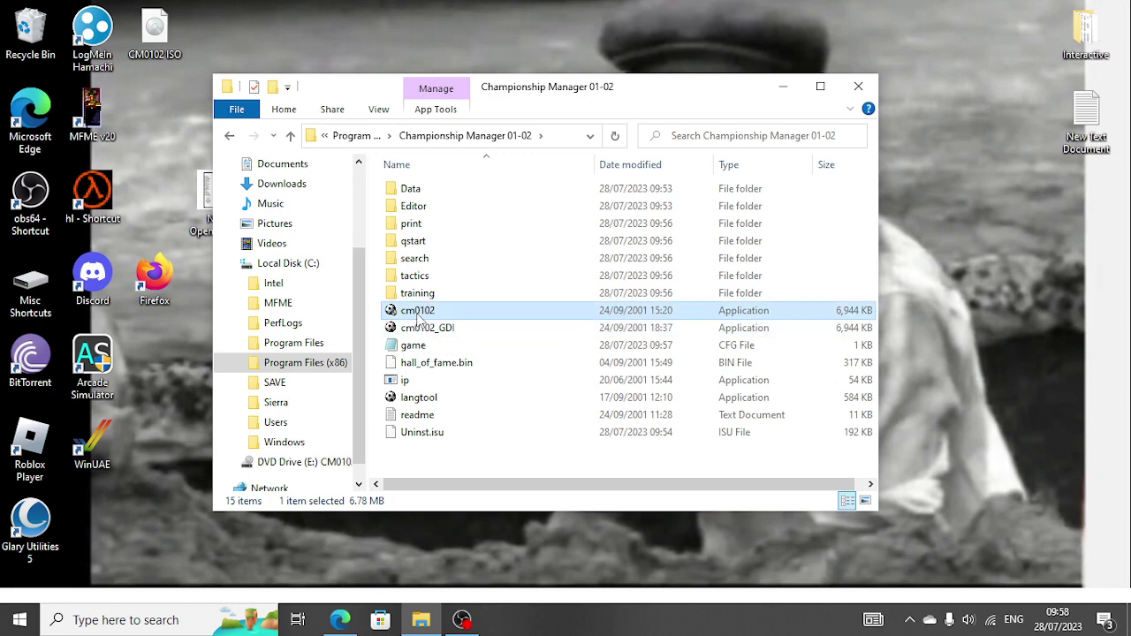
{"action": "double_click", "coordinate": [421, 250]}
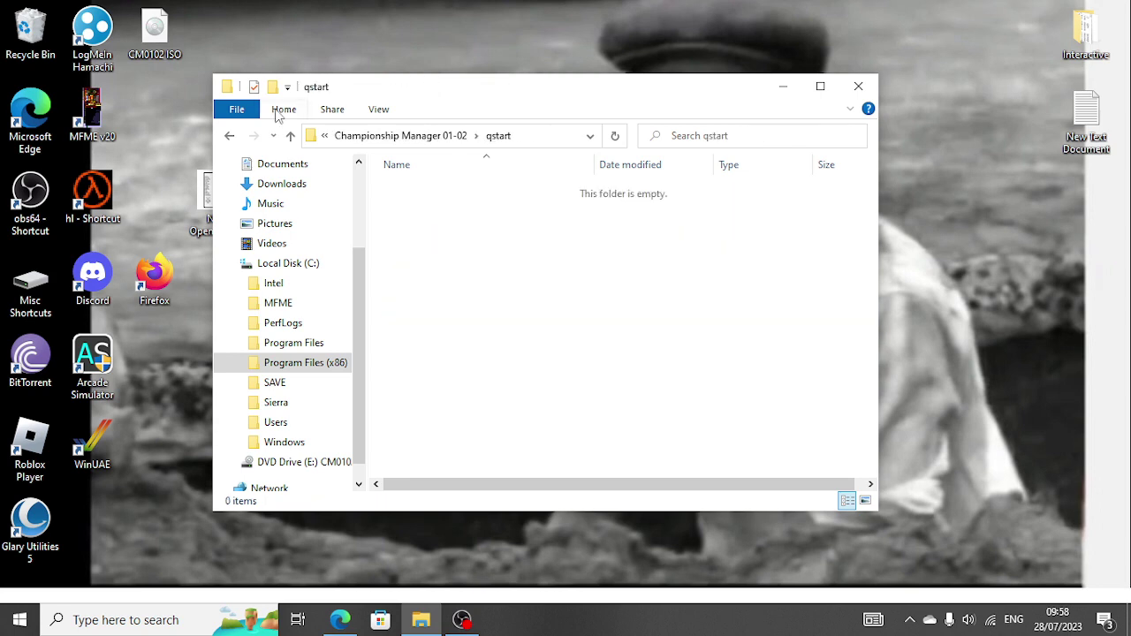
{"action": "left_click", "coordinate": [290, 136]}
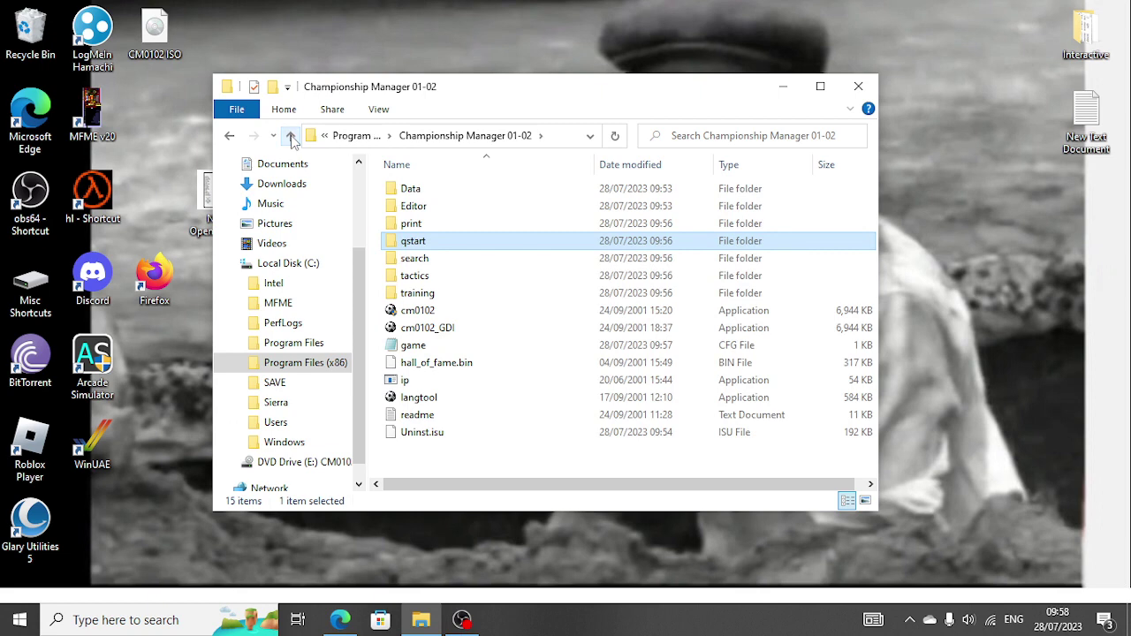
- Look inside the MANUAL folder on DVD Drive (E:) CM0102, return to the drive's root, and close the folder window
{"action": "scroll", "coordinate": [303, 260], "scroll_direction": "down", "scroll_amount": 1}
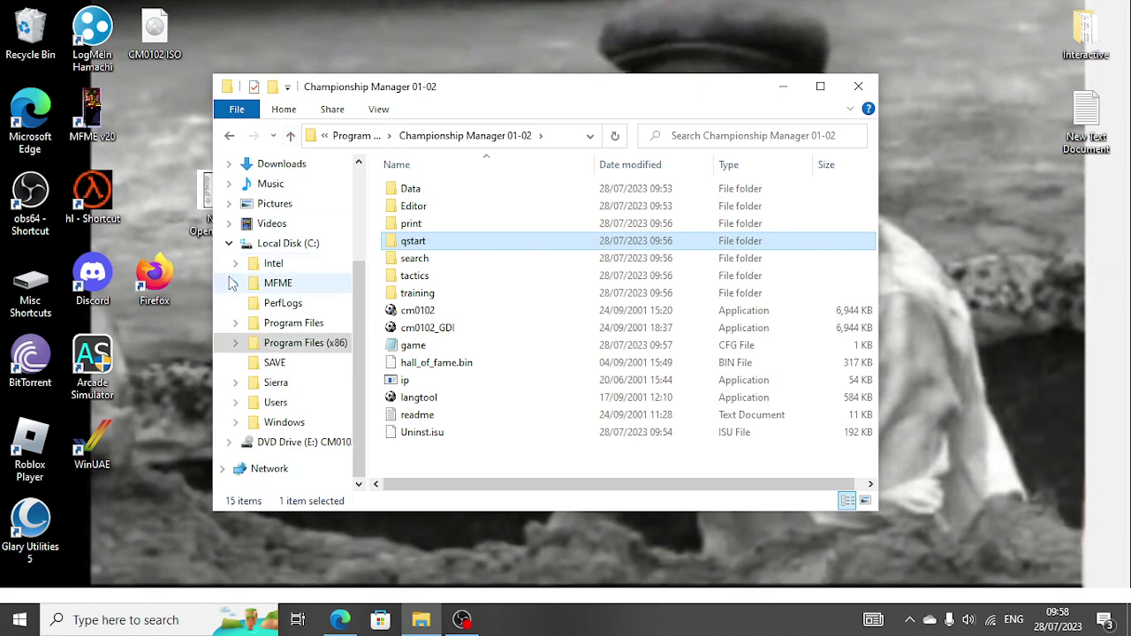
{"action": "left_click", "coordinate": [292, 442]}
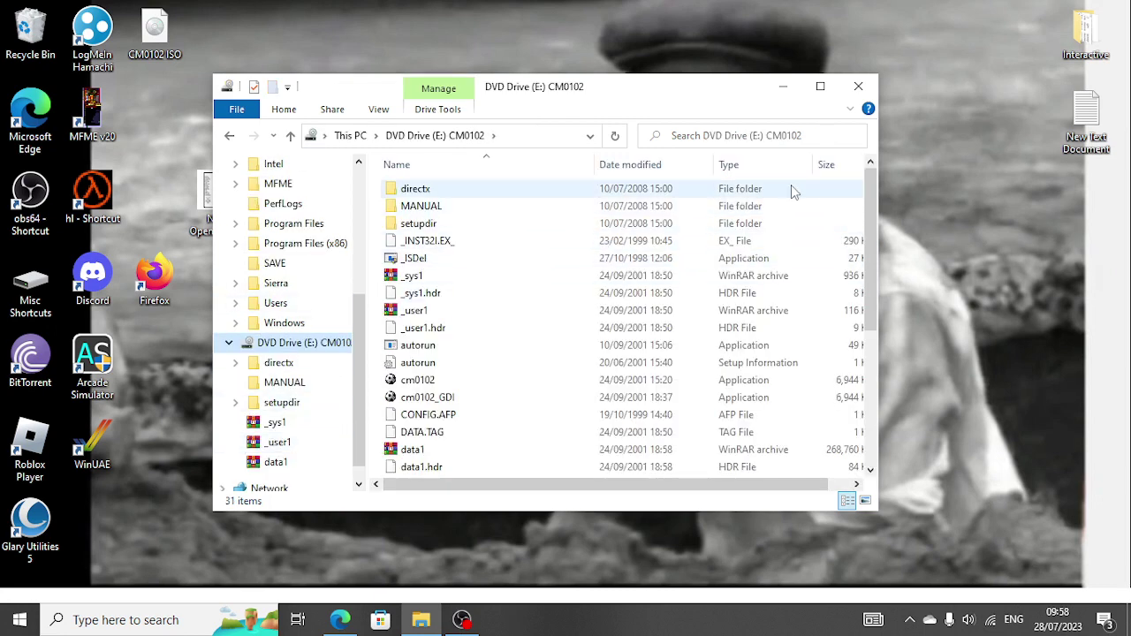
{"action": "left_click", "coordinate": [430, 209]}
{"action": "double_click", "coordinate": [430, 209]}
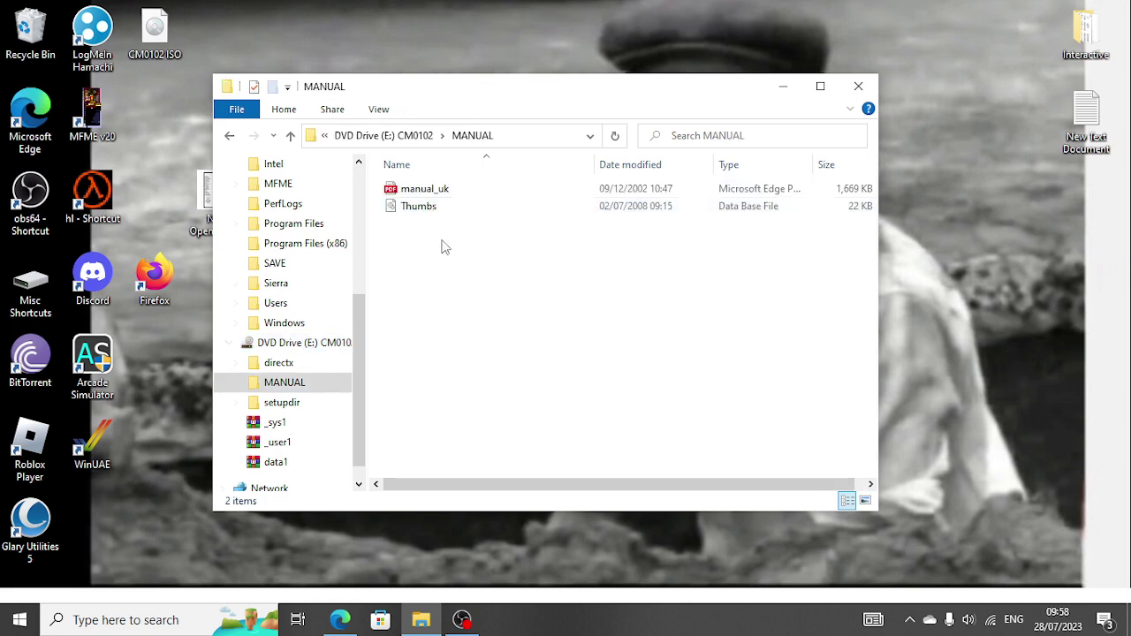
{"action": "left_click", "coordinate": [287, 140]}
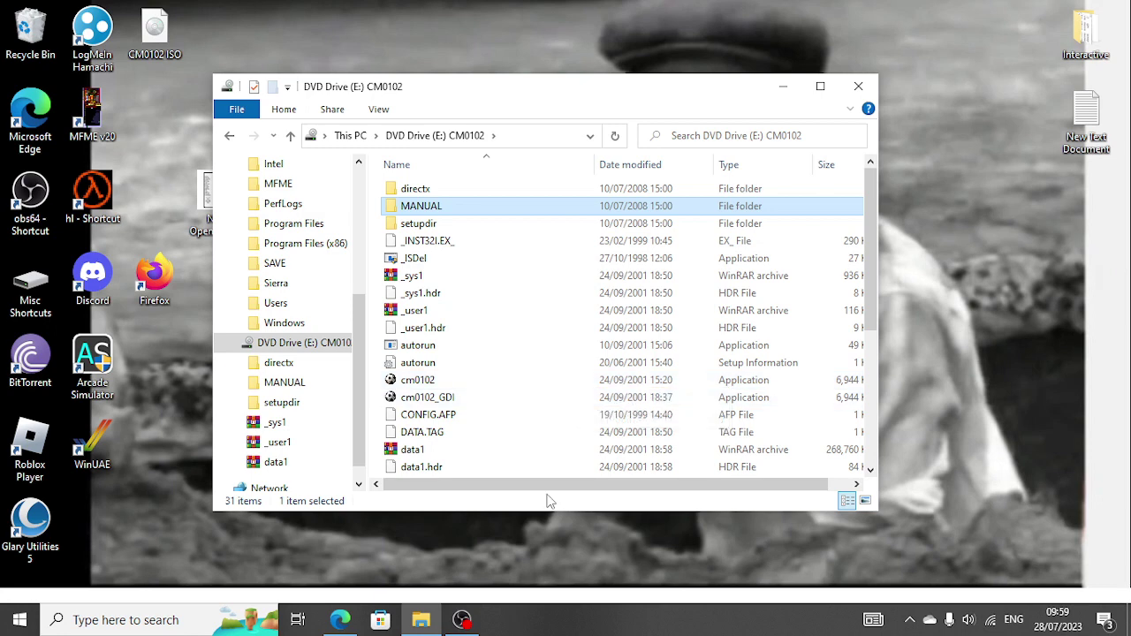
{"action": "left_click", "coordinate": [858, 86]}
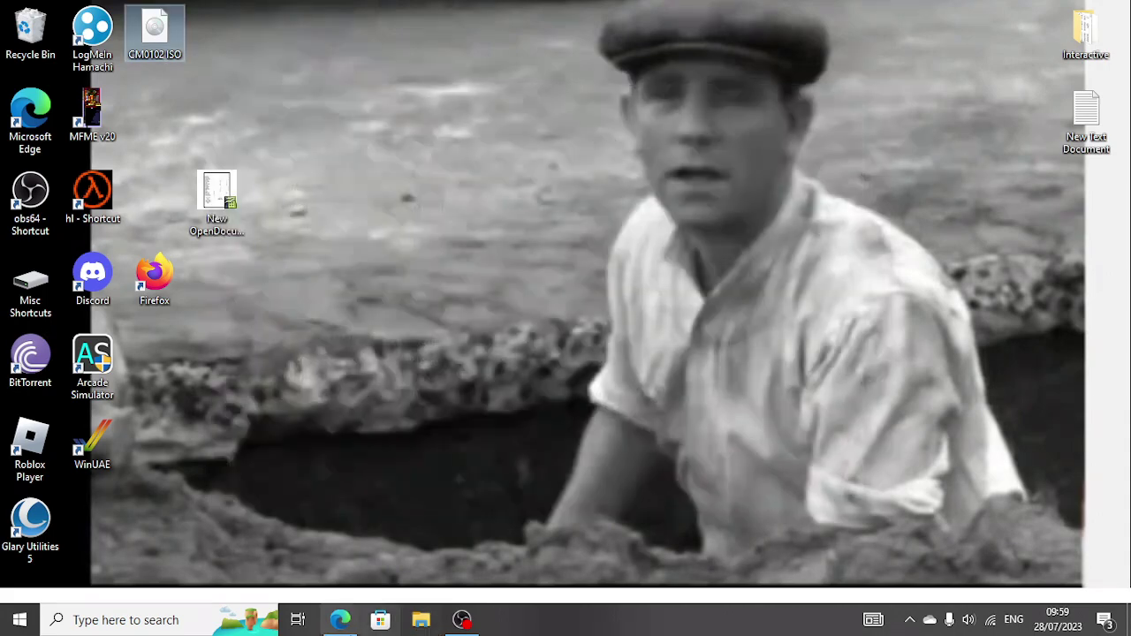
- Switch to OBS and select the DTL Out source in the Test scene
{"action": "left_click", "coordinate": [461, 619]}
{"action": "left_click", "coordinate": [207, 442]}
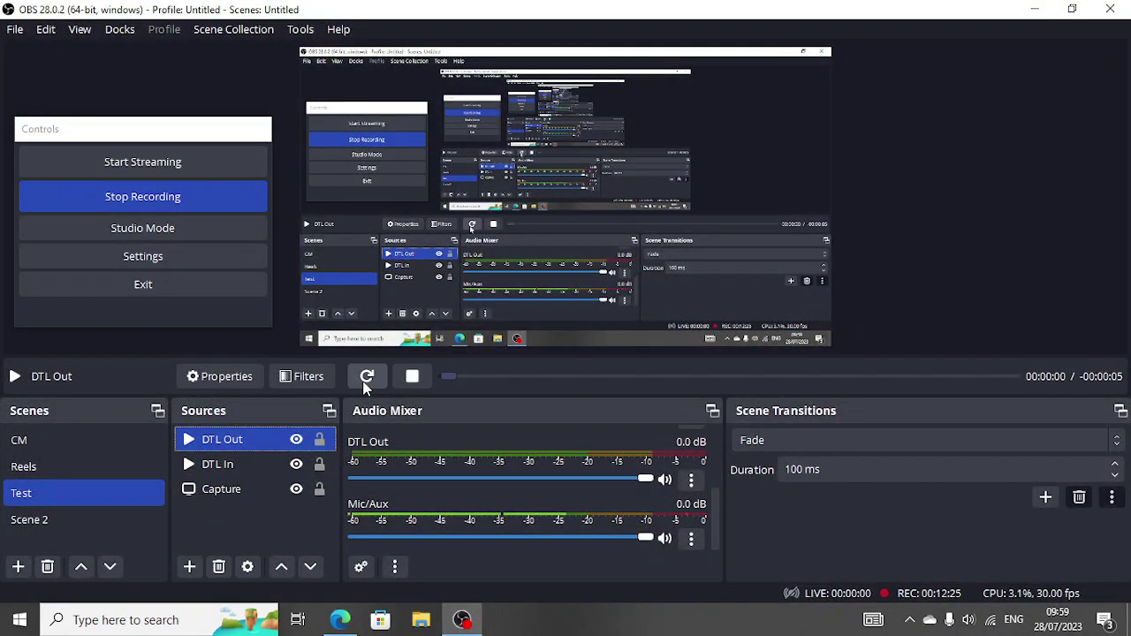